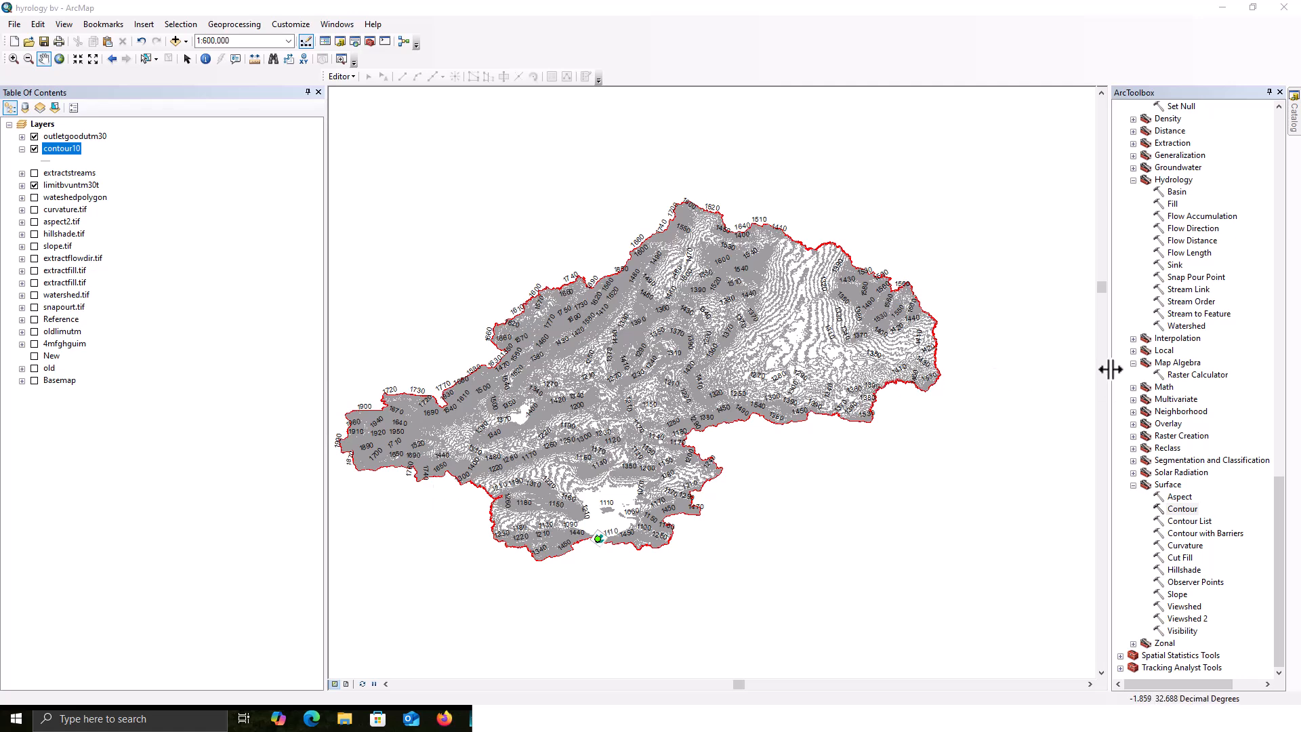
Step: Turn off the contour10 layer, keeping the basin boundary and outlet displayed on the map
{"action": "scroll", "coordinate": [661, 488], "scroll_direction": "down", "scroll_amount": 1}
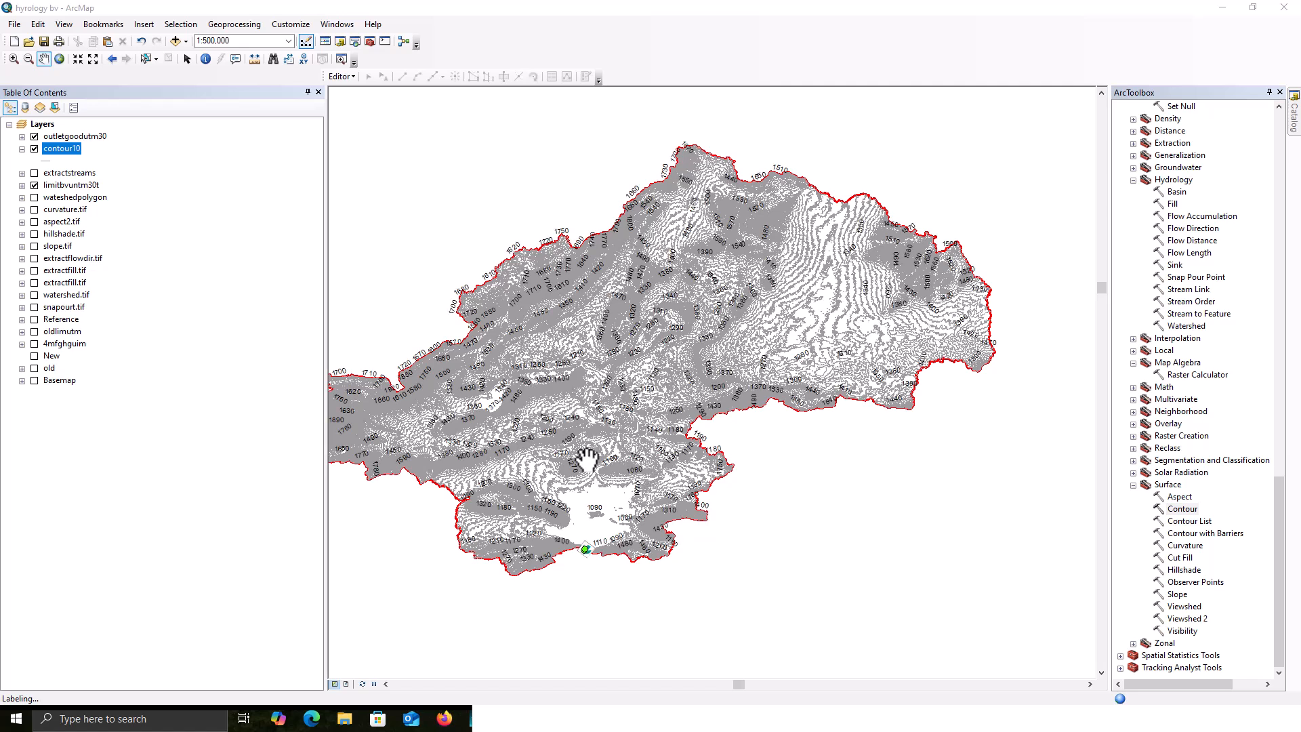
{"action": "left_click", "coordinate": [33, 148]}
{"action": "left_click", "coordinate": [34, 184]}
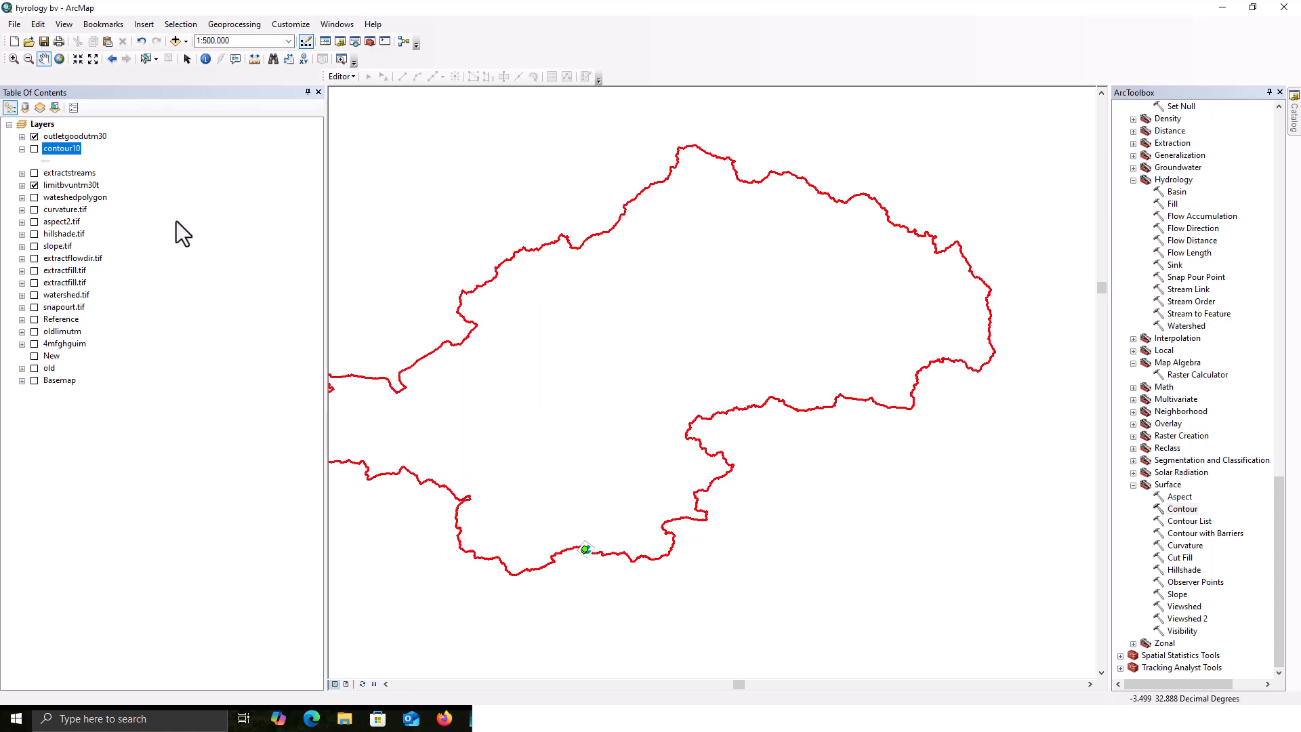
{"action": "left_click_drag", "start_coordinate": [574, 263], "coordinate": [695, 224]}
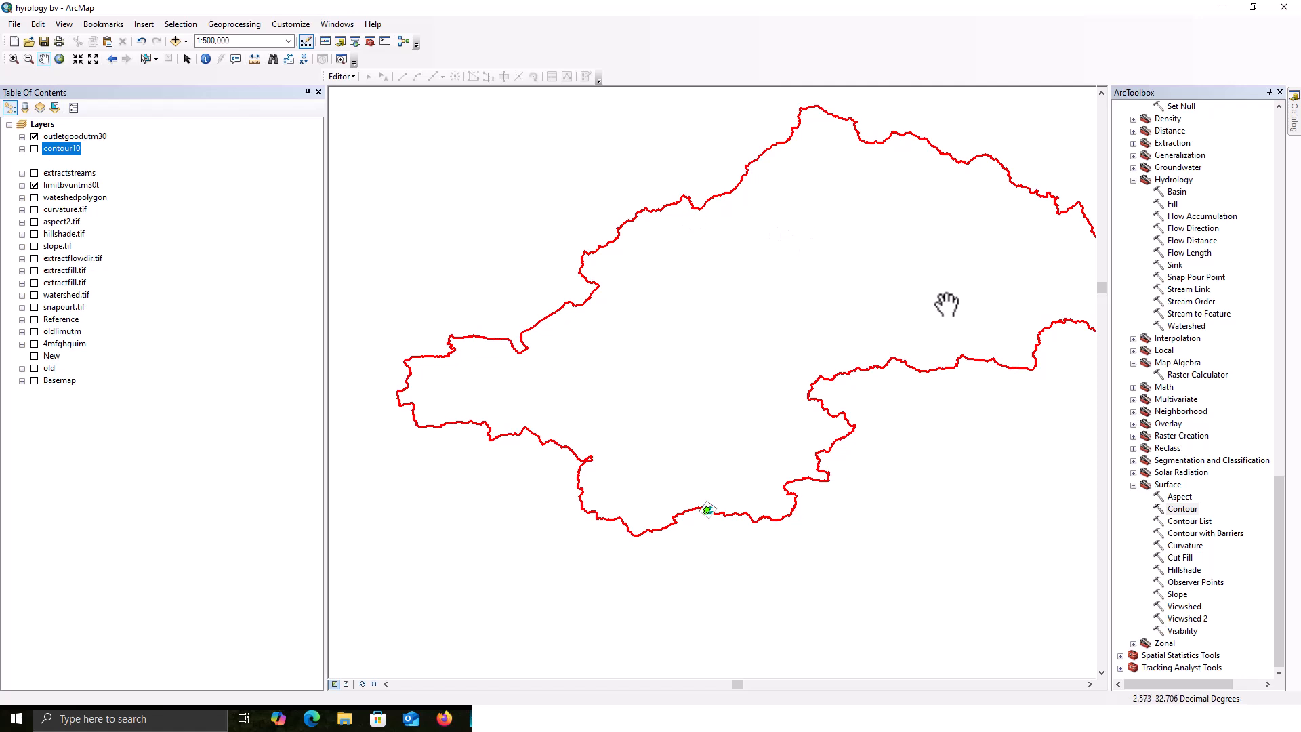
{"action": "scroll", "coordinate": [925, 284], "scroll_direction": "up", "scroll_amount": 3}
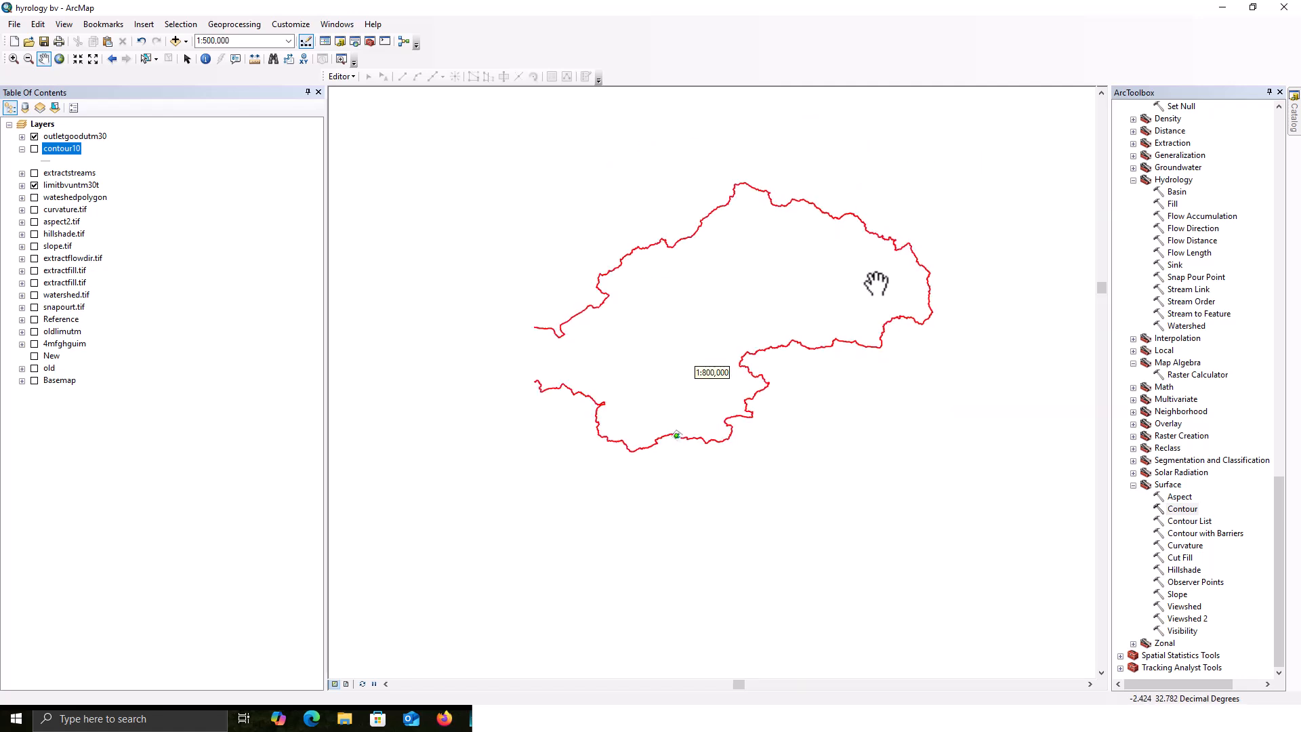
{"action": "mouse_move", "coordinate": [876, 283]}
{"action": "left_mouse_down"}
{"action": "mouse_move", "coordinate": [780, 279]}
{"action": "mouse_move", "coordinate": [674, 238]}
{"action": "left_mouse_up"}
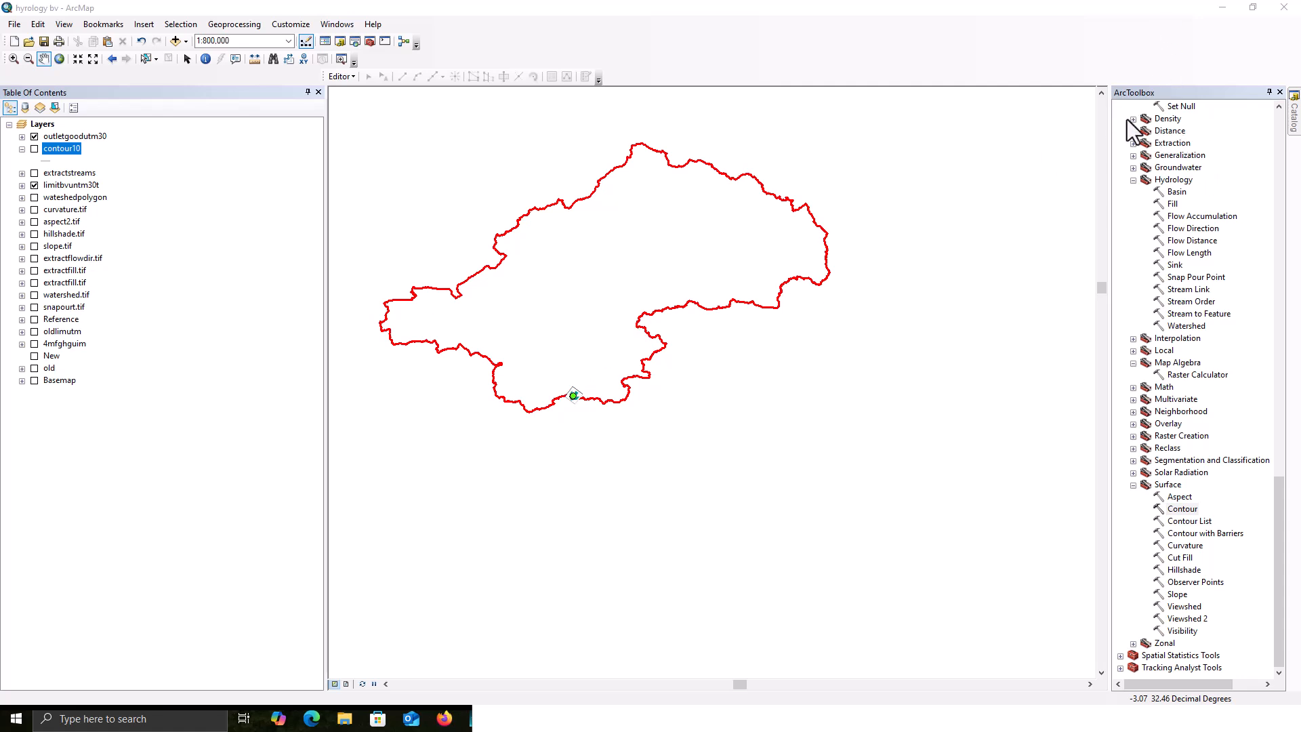
Step: Search the tools for density and open the Line Density tool
{"action": "left_click", "coordinate": [338, 25]}
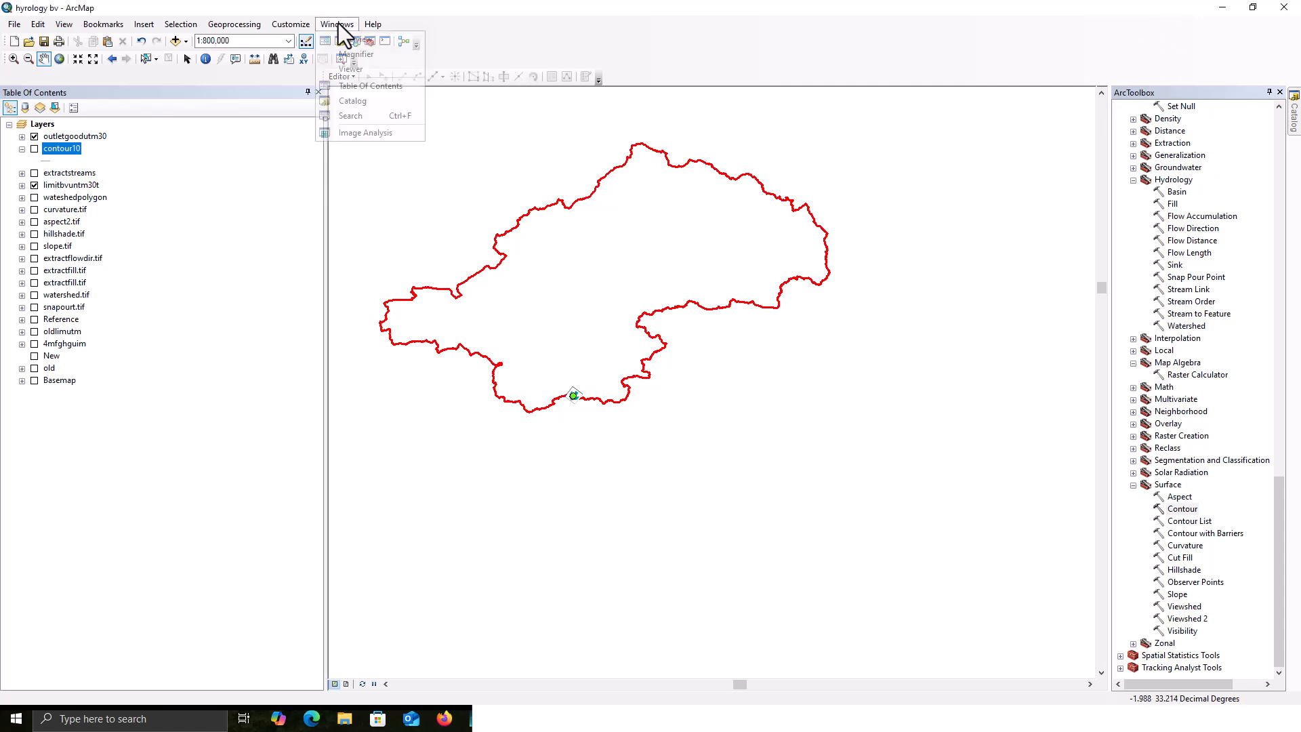
{"action": "left_click", "coordinate": [353, 114]}
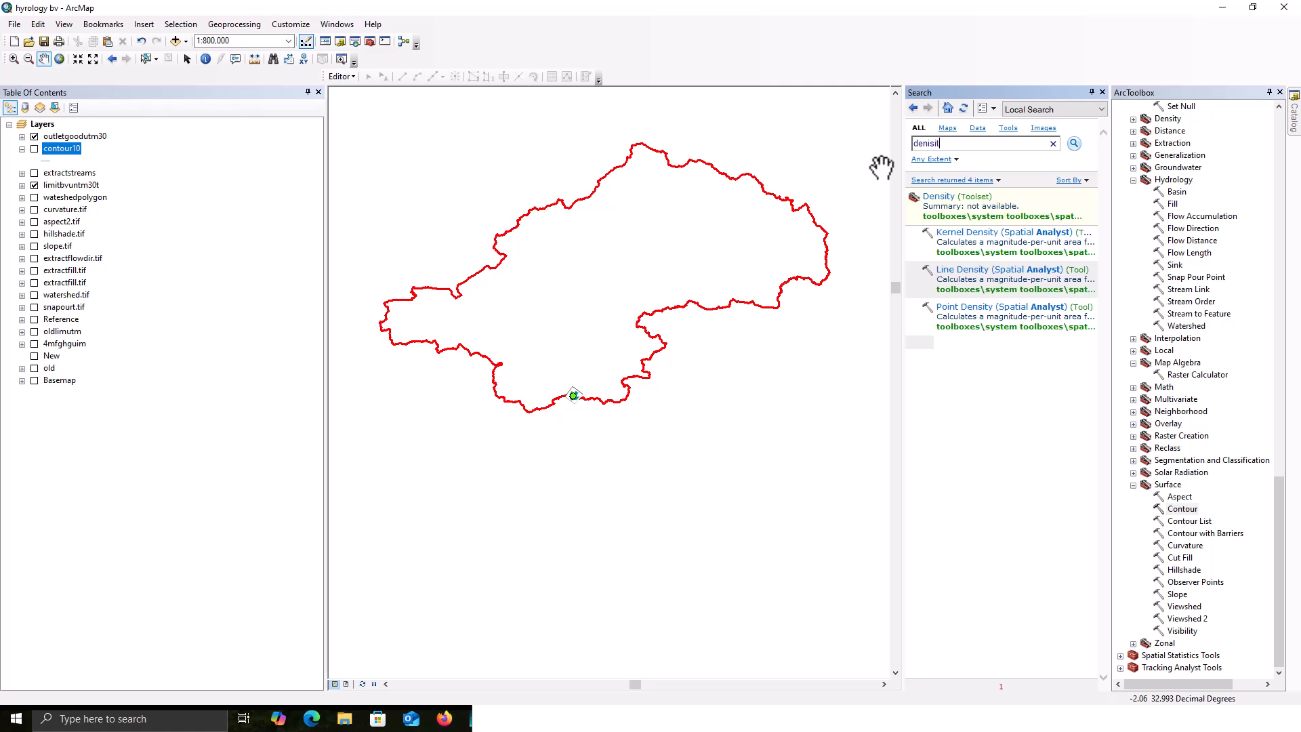
{"action": "key", "text": "Return"}
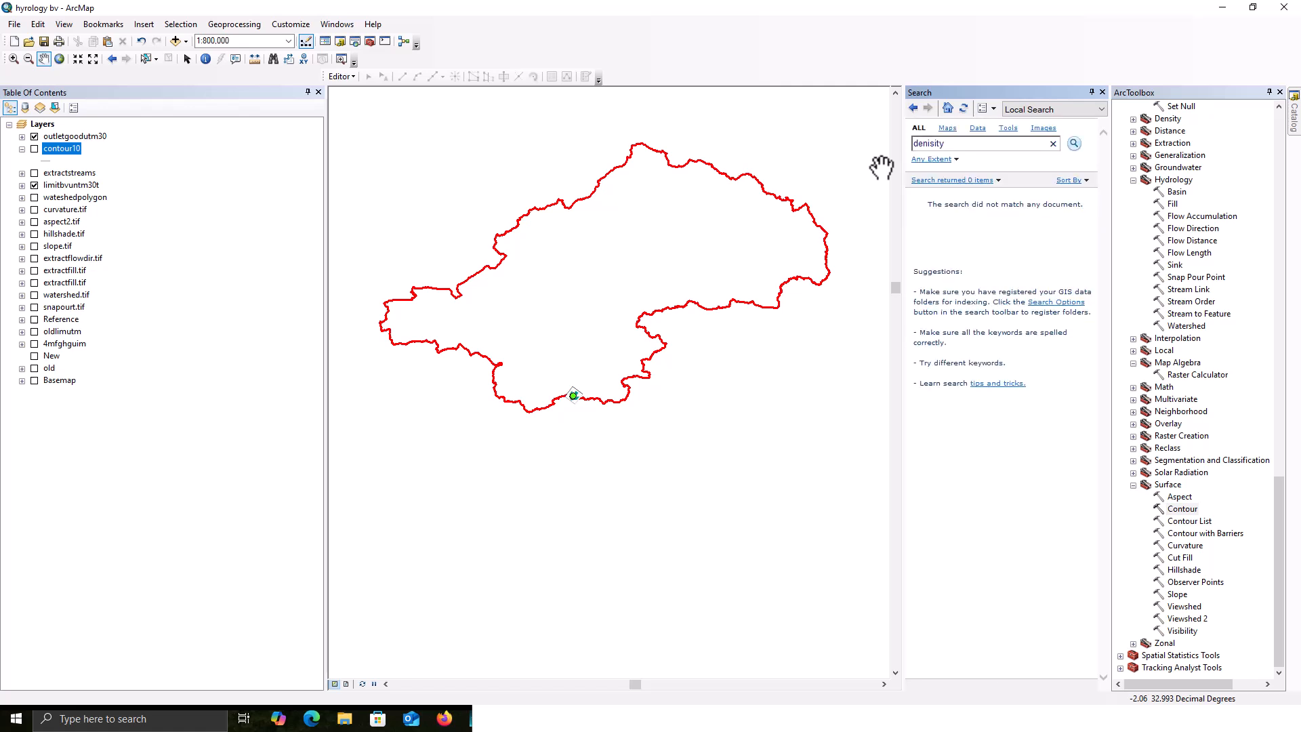
{"action": "double_click", "coordinate": [952, 143]}
{"action": "key", "text": "Return"}
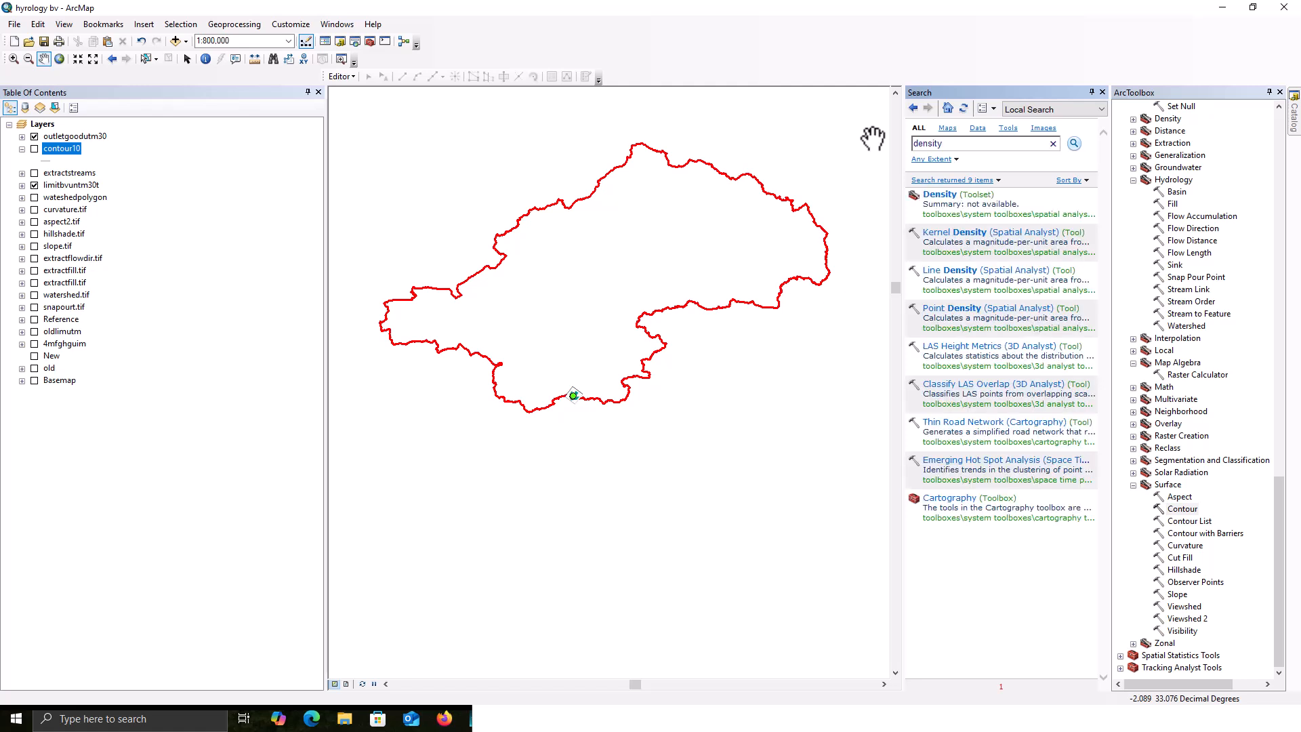
{"action": "left_click", "coordinate": [960, 273]}
{"action": "left_click_drag", "start_coordinate": [604, 227], "coordinate": [783, 277]}
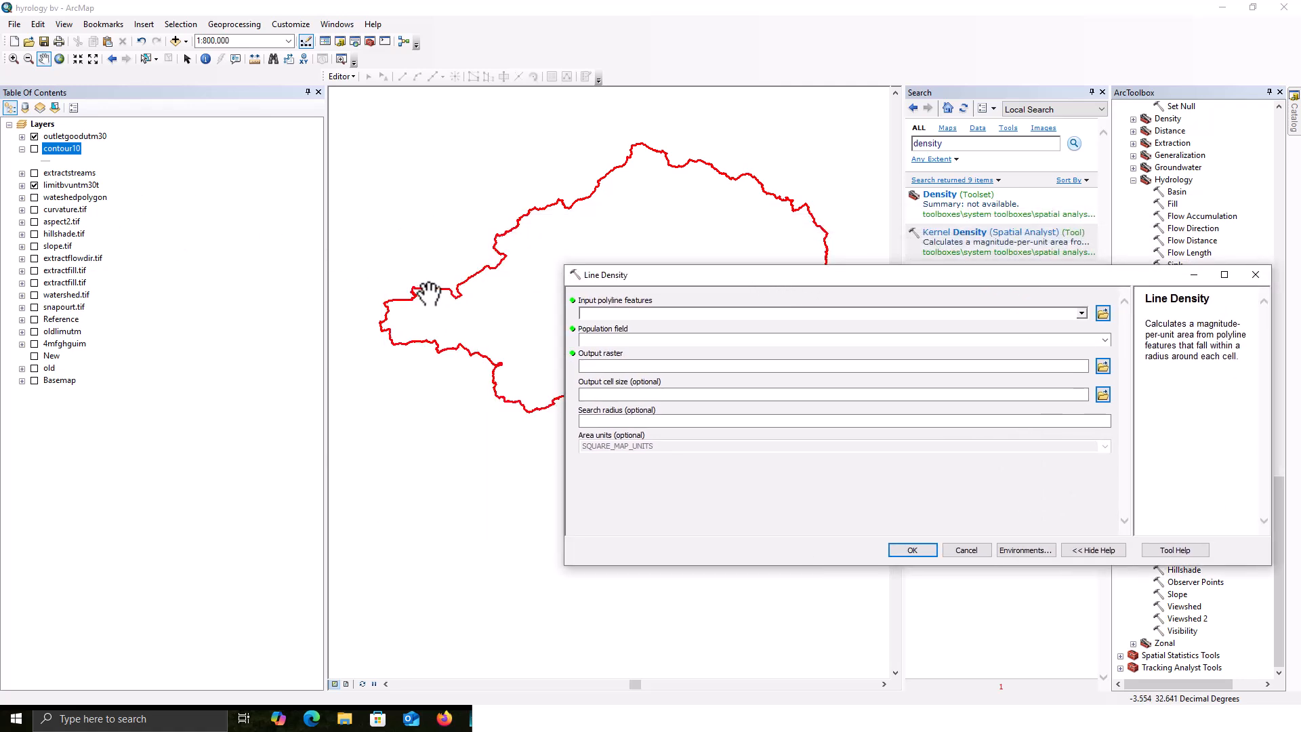
{"action": "left_click_drag", "start_coordinate": [678, 276], "coordinate": [633, 278]}
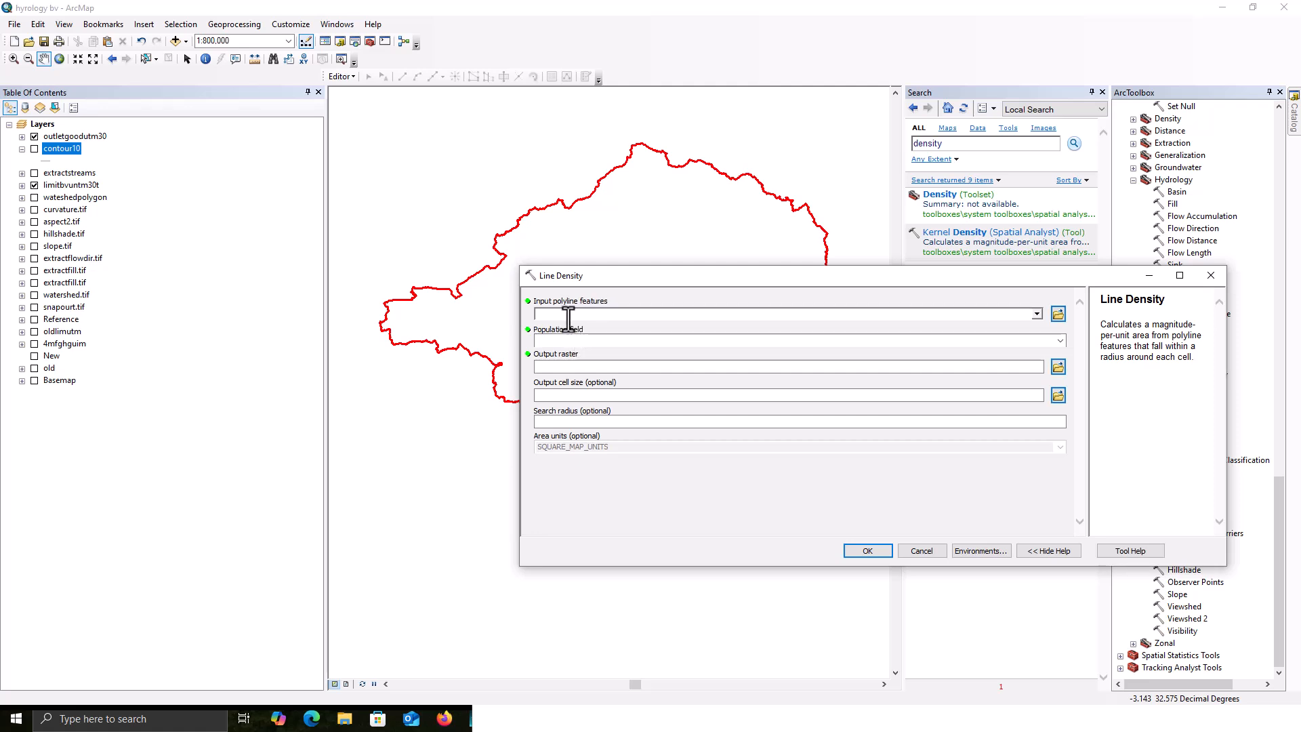
Step: Turn on the extractstreams layer and set it as the Line Density input polyline features
{"action": "left_click", "coordinate": [1036, 314]}
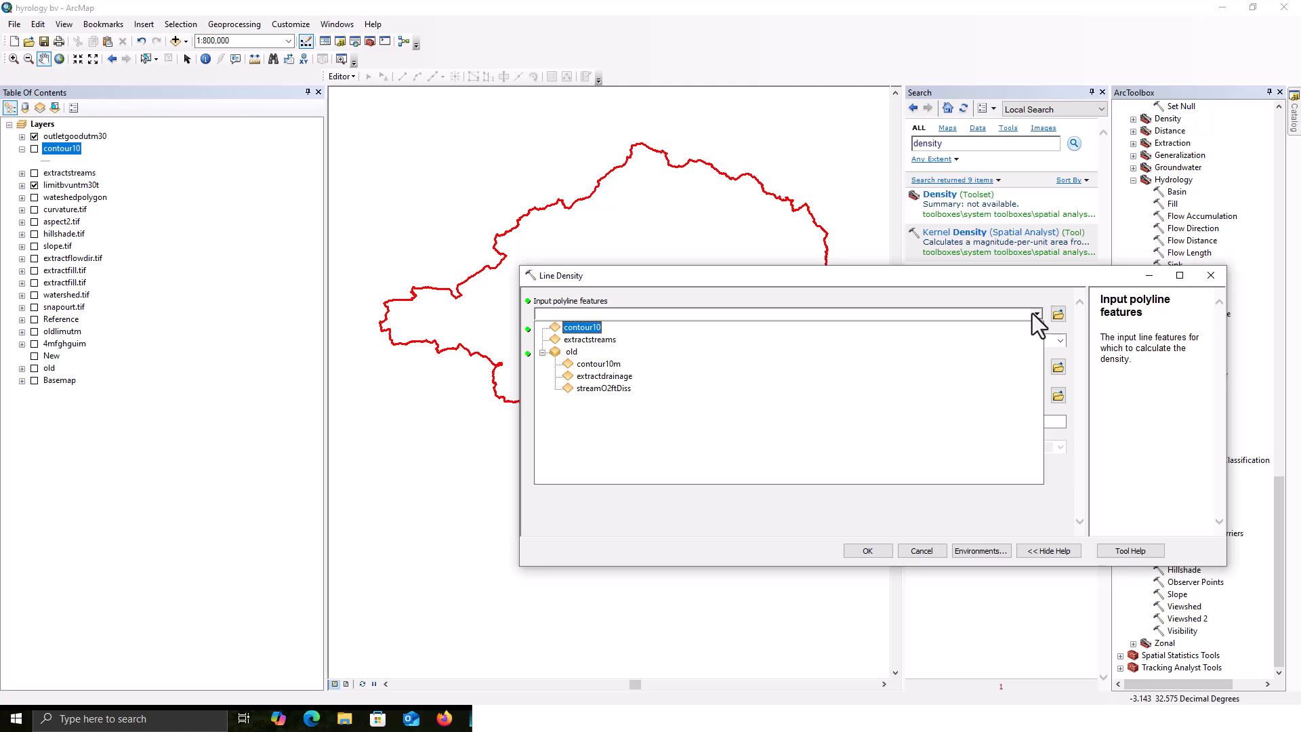
{"action": "left_click", "coordinate": [1031, 313]}
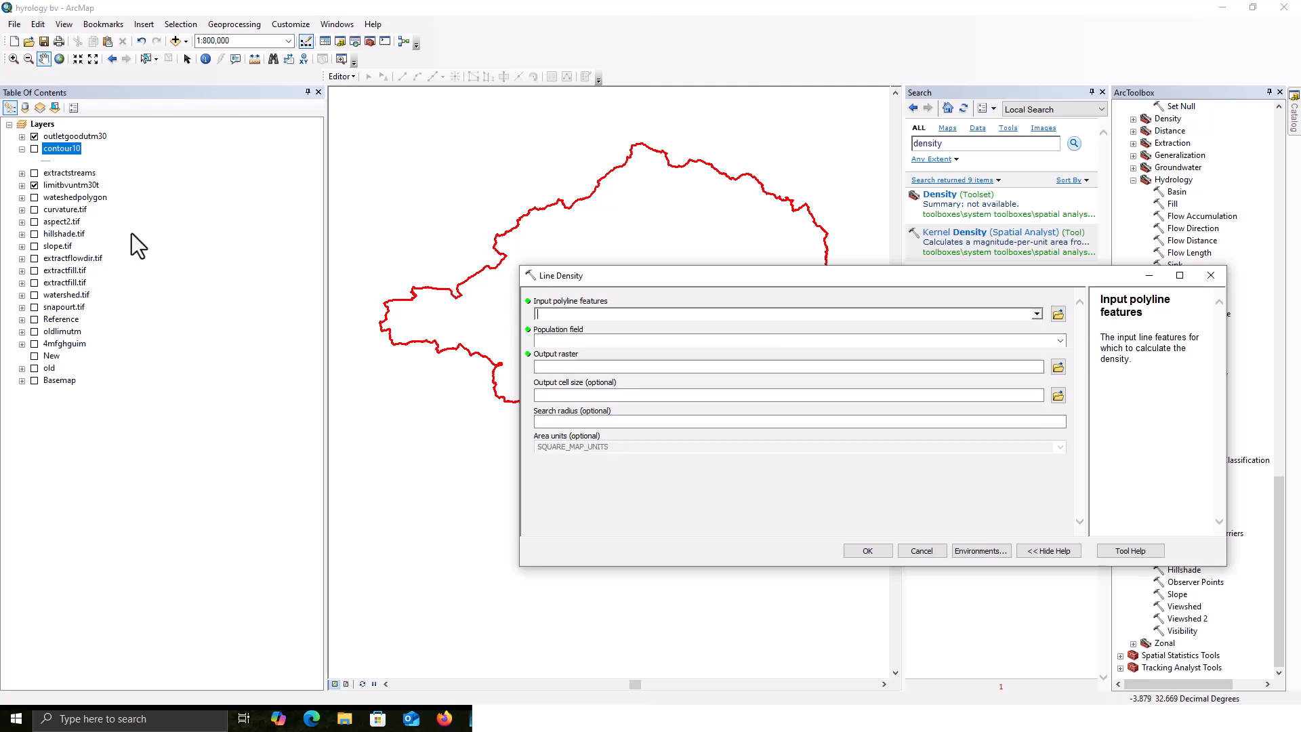
{"action": "left_click", "coordinate": [71, 197]}
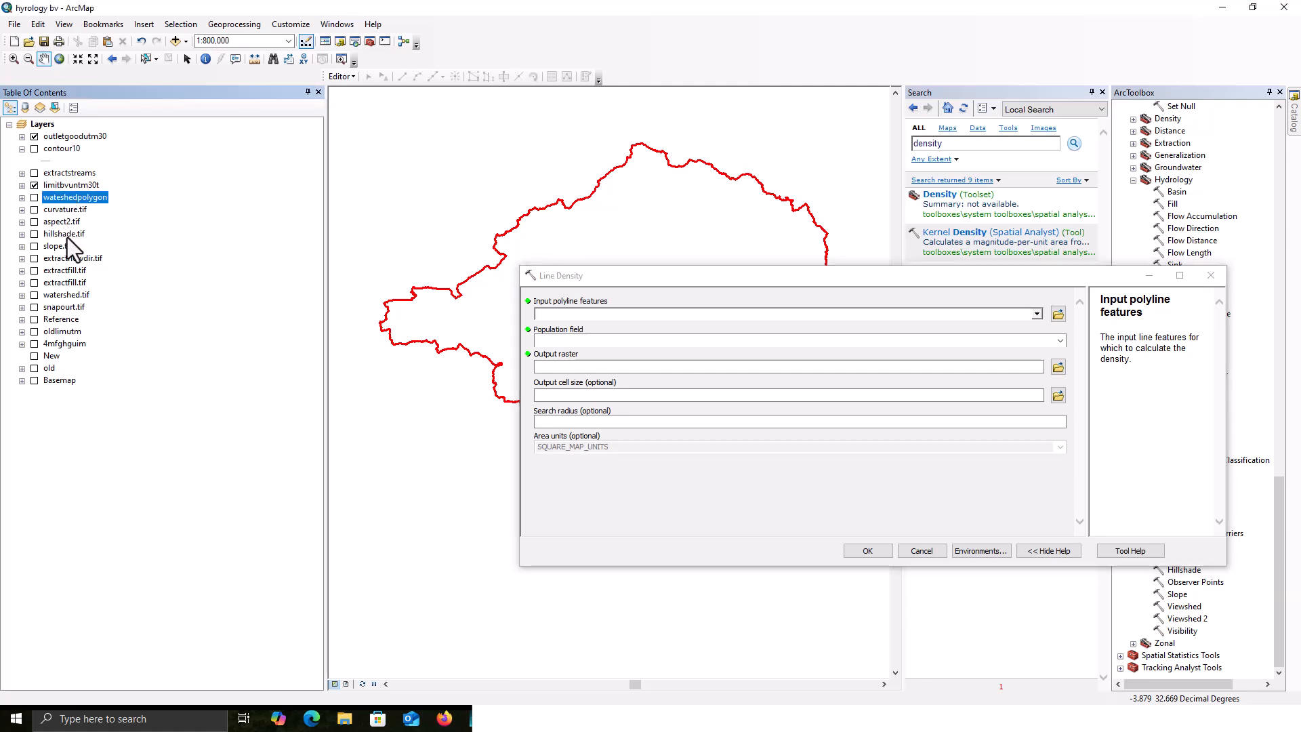
{"action": "left_click", "coordinate": [75, 185]}
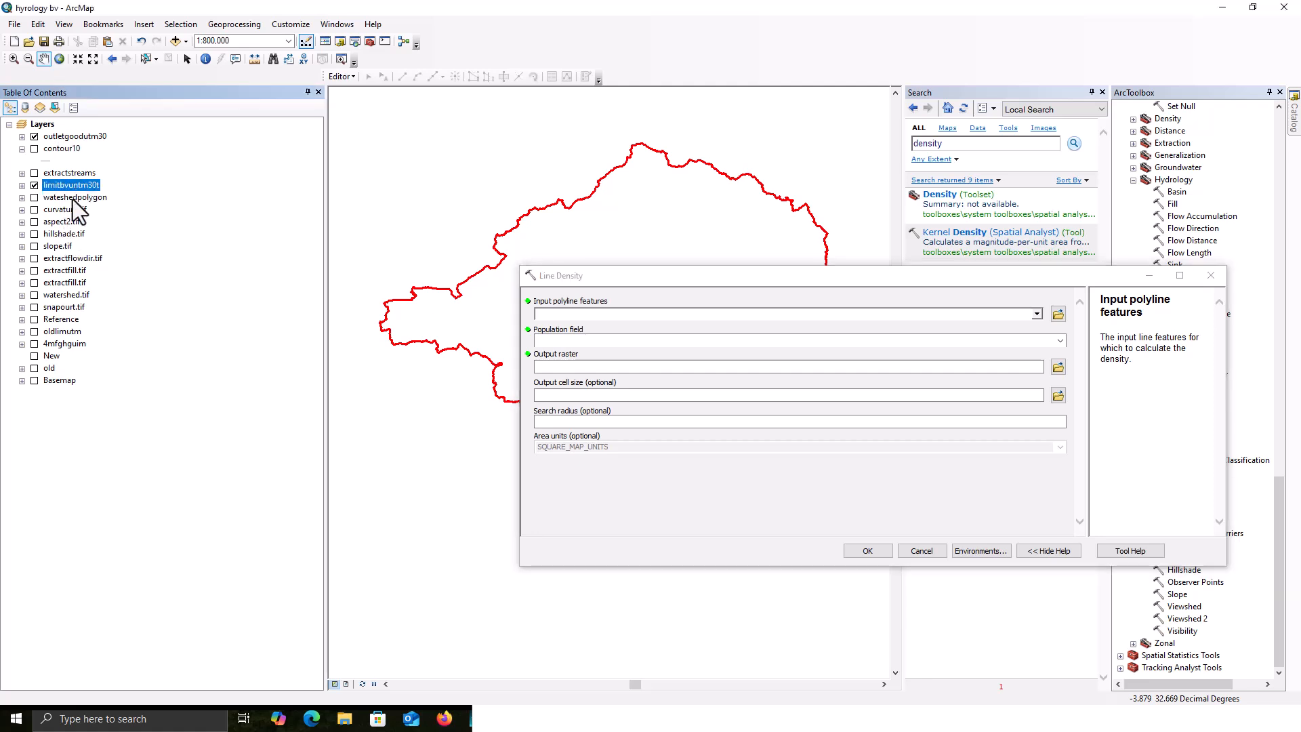
{"action": "left_click", "coordinate": [68, 244], "text": "ctrl"}
{"action": "left_click", "coordinate": [68, 242]}
{"action": "left_click", "coordinate": [63, 260]}
{"action": "left_click", "coordinate": [34, 173]}
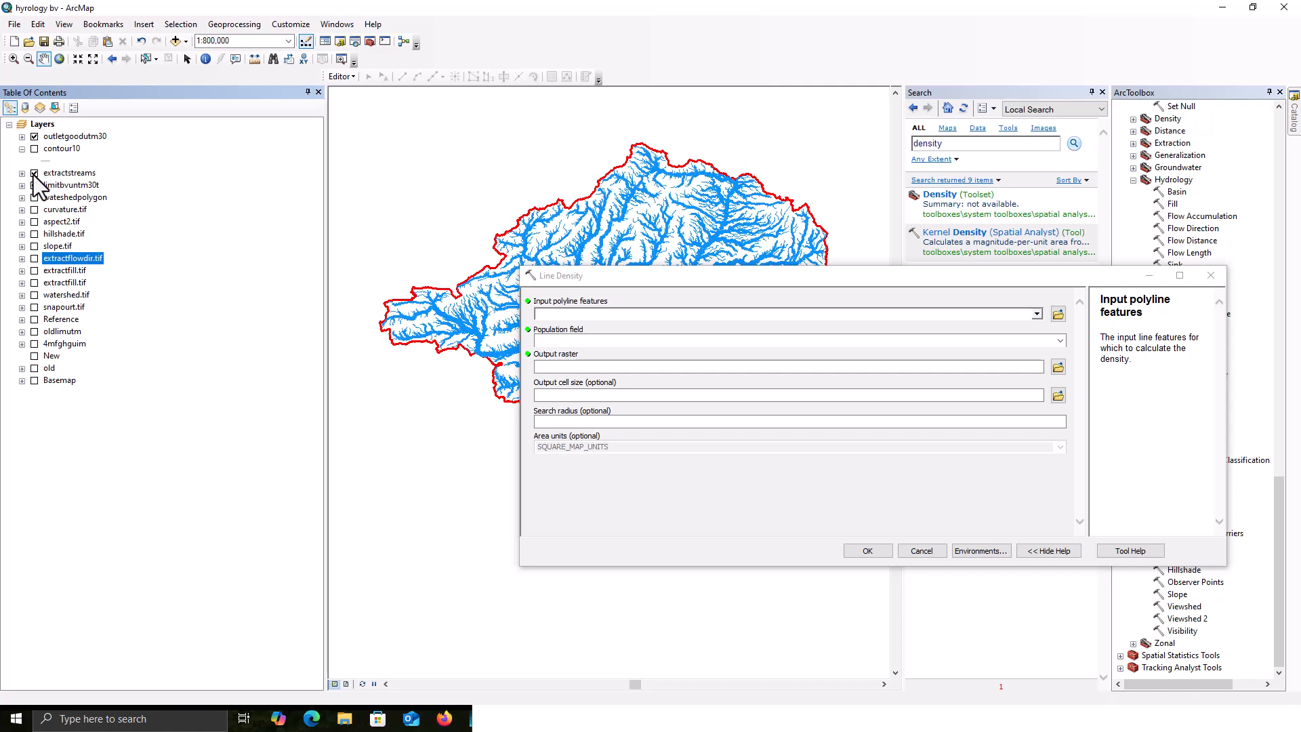
{"action": "left_click_drag", "start_coordinate": [68, 174], "coordinate": [578, 319]}
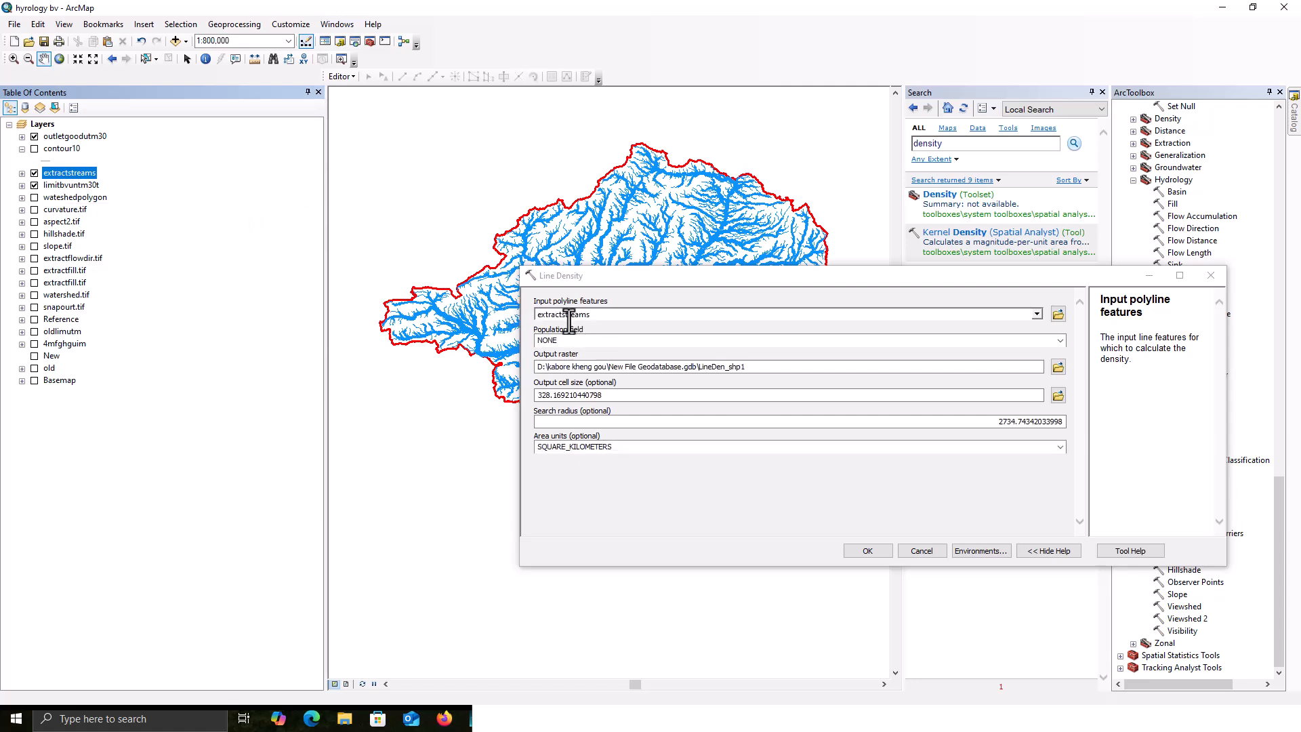
Step: Examine the available population field options for the Line Density tool, keeping NONE
{"action": "left_click", "coordinate": [1060, 340]}
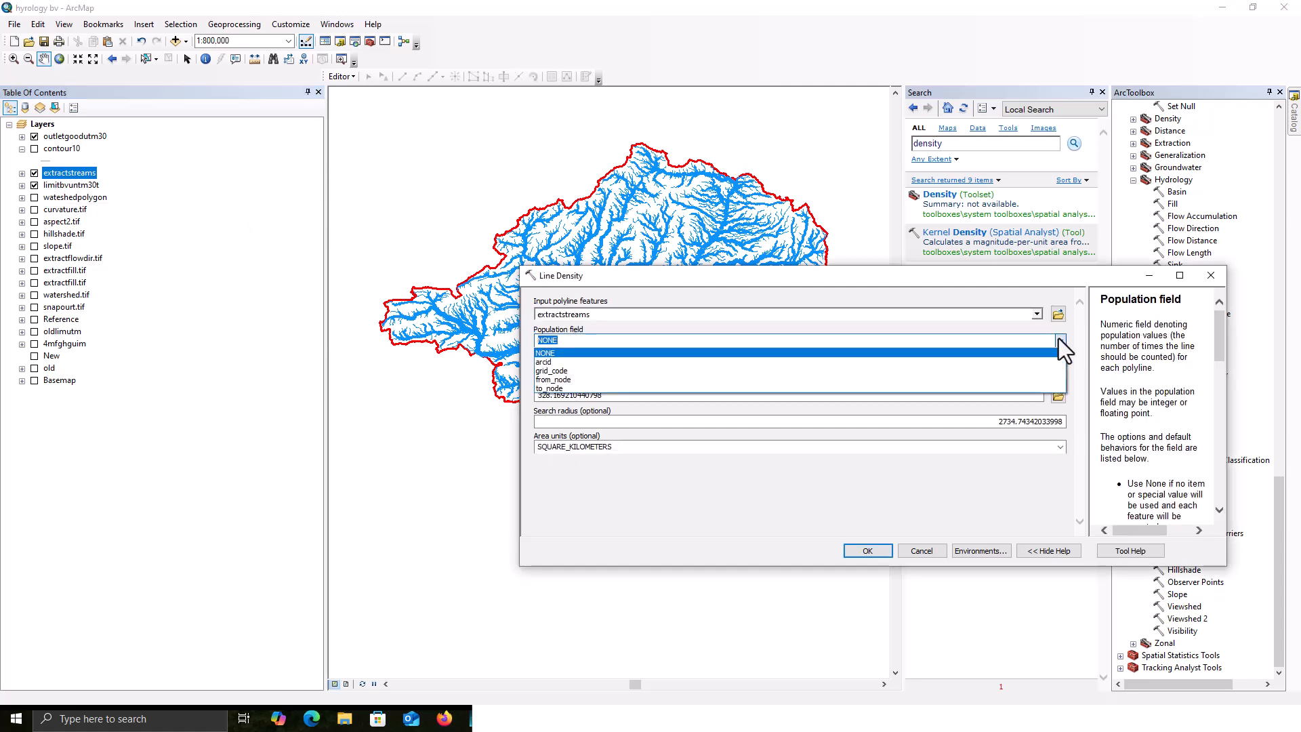
{"action": "left_click", "coordinate": [1059, 339]}
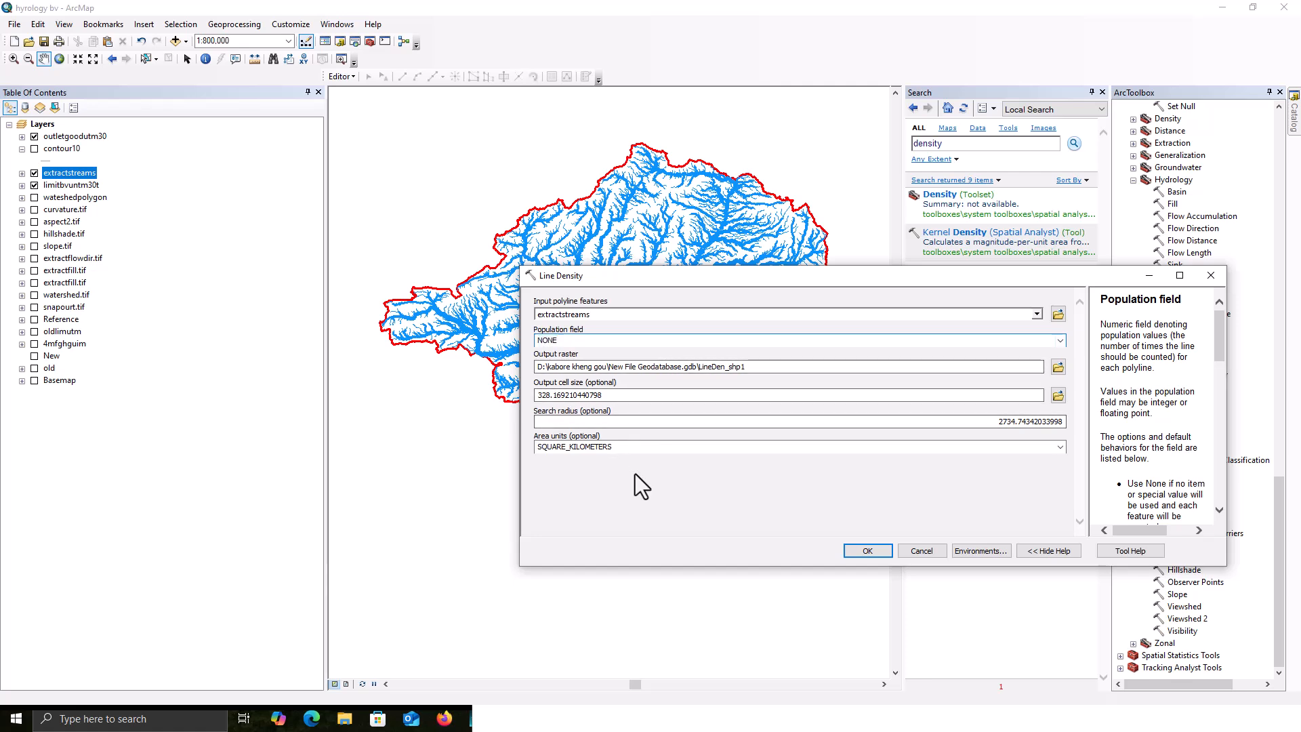
{"action": "left_click", "coordinate": [635, 474]}
{"action": "left_click", "coordinate": [1055, 339]}
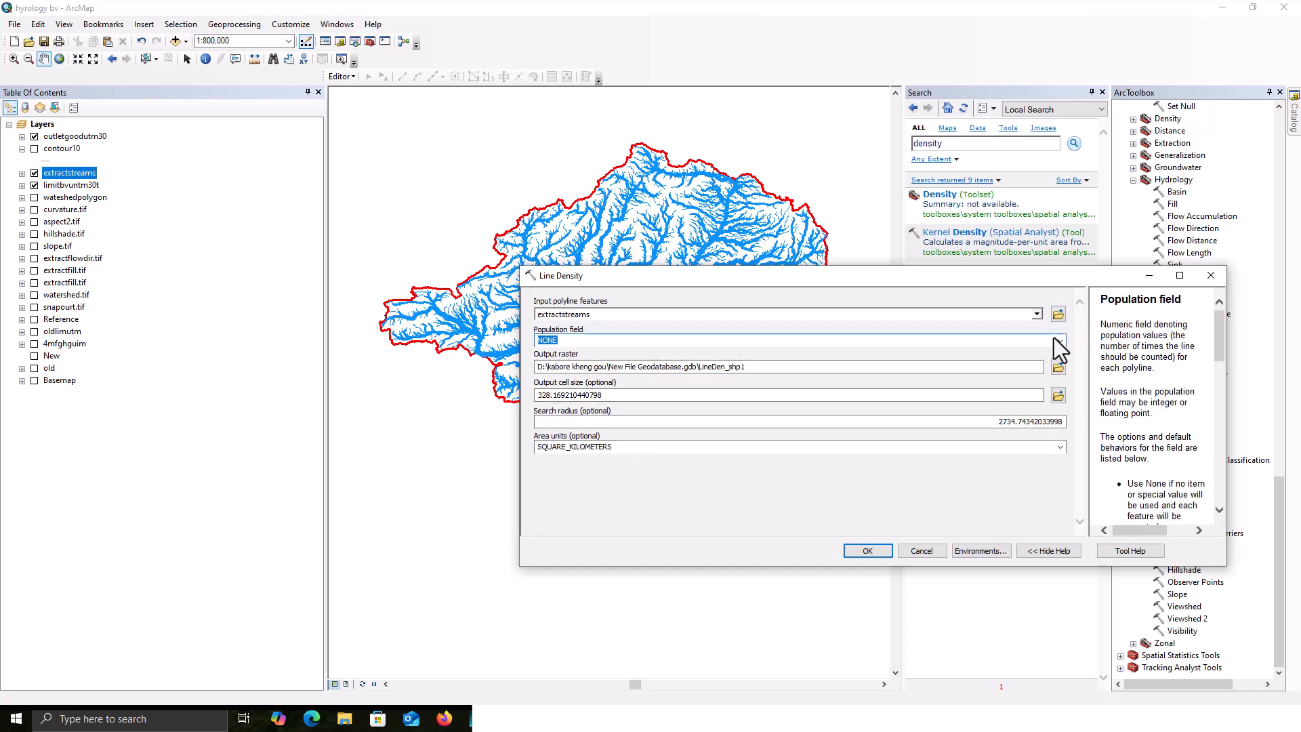
{"action": "left_click", "coordinate": [1059, 340]}
{"action": "left_click", "coordinate": [1060, 340]}
{"action": "left_click", "coordinate": [1060, 340]}
{"action": "left_click", "coordinate": [1060, 341]}
{"action": "left_click", "coordinate": [685, 489]}
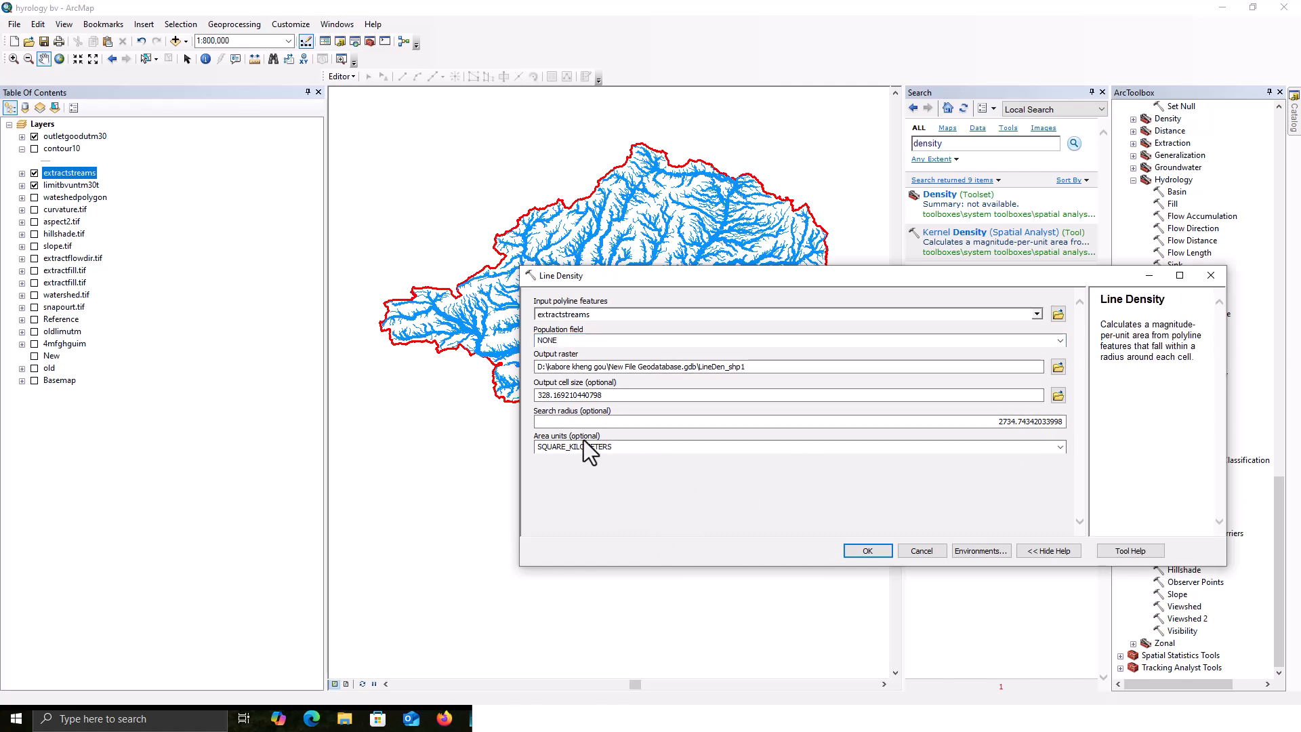
Step: Open the layer properties of the first extractfill.tif layer and show its raster source information
{"action": "double_click", "coordinate": [634, 394]}
{"action": "key", "text": "BackSpace"}
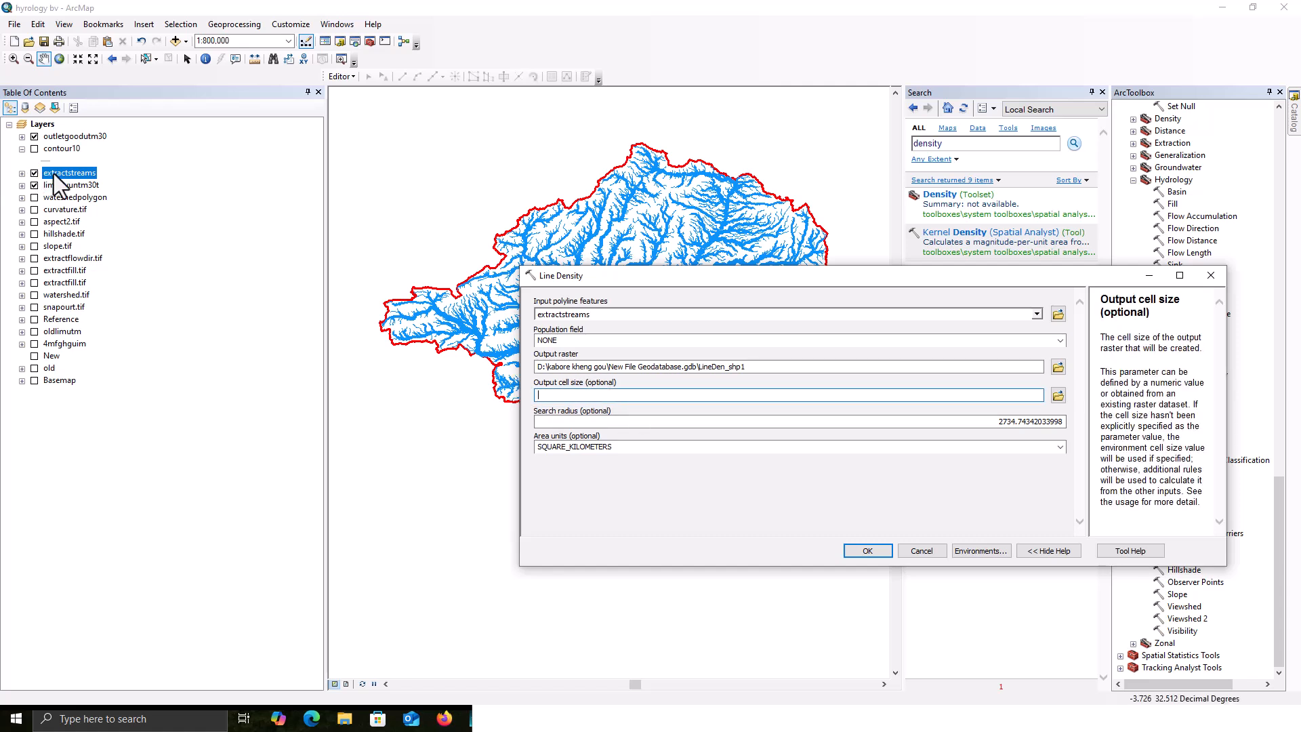
{"action": "left_click", "coordinate": [61, 331]}
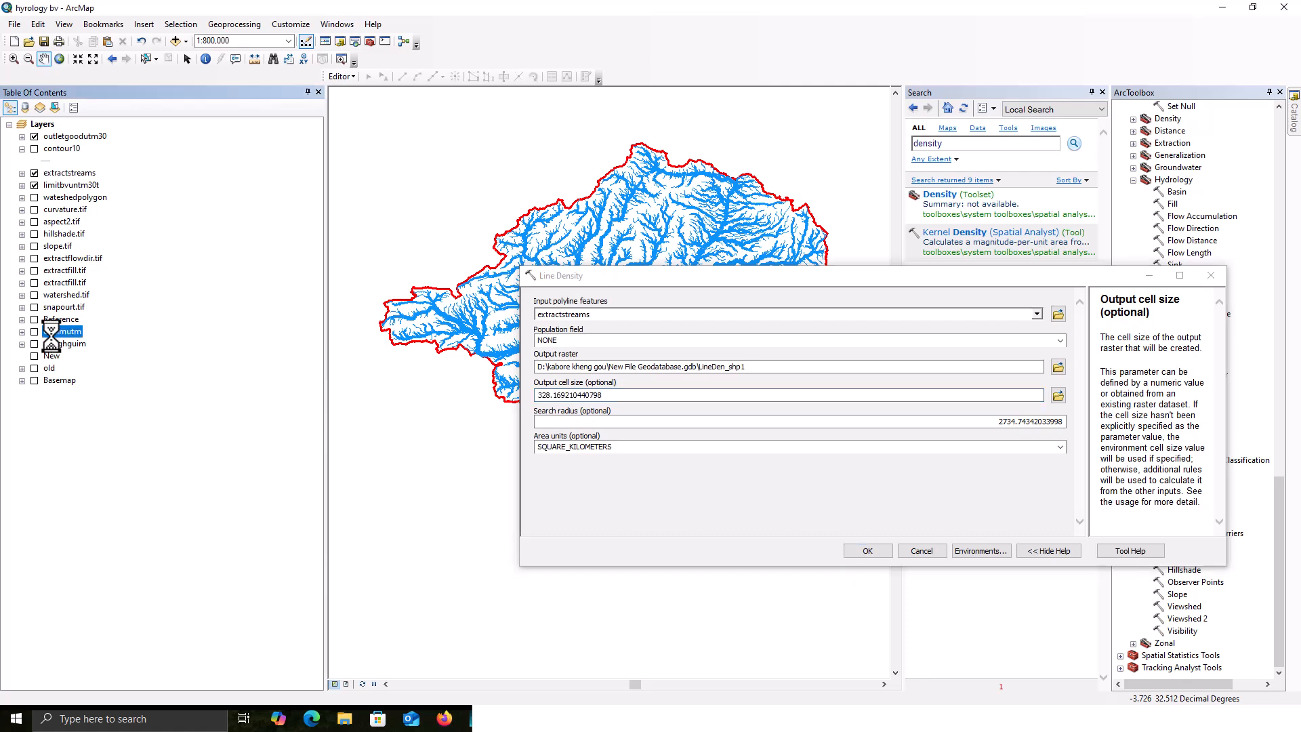
{"action": "left_click", "coordinate": [60, 271]}
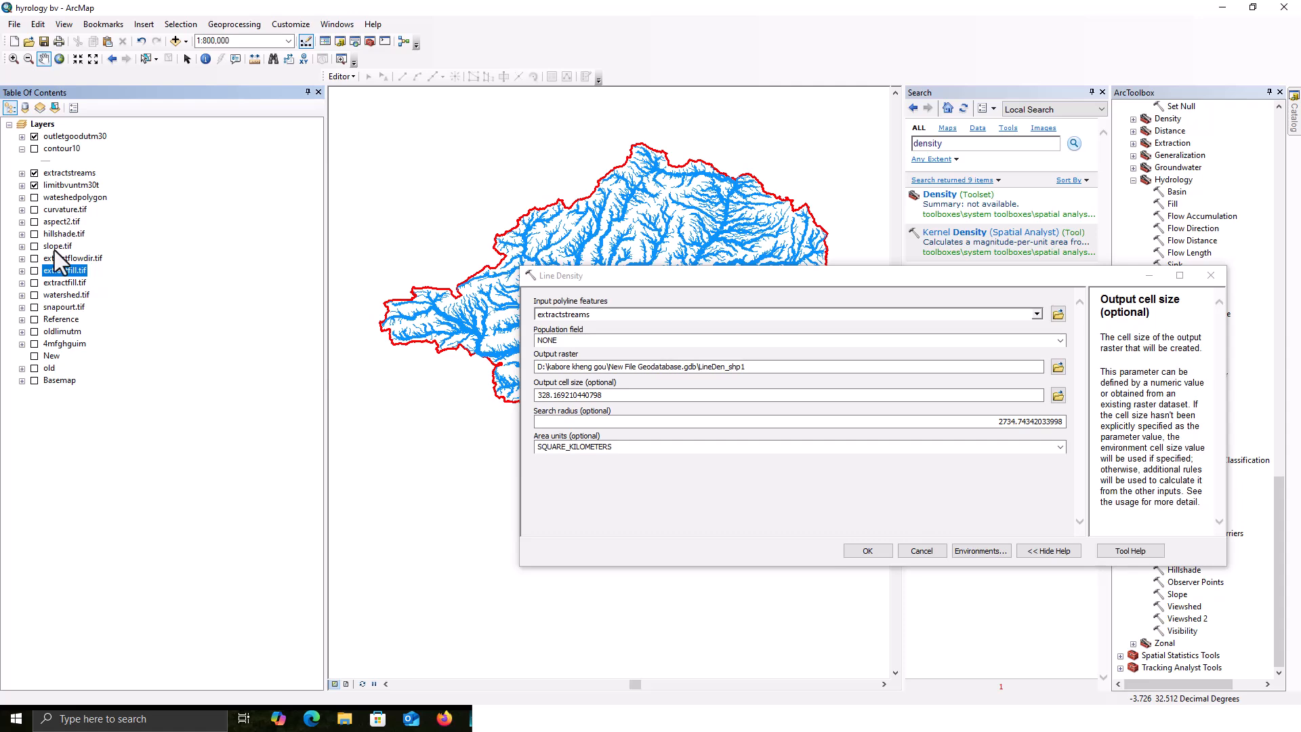
{"action": "right_click", "coordinate": [63, 273]}
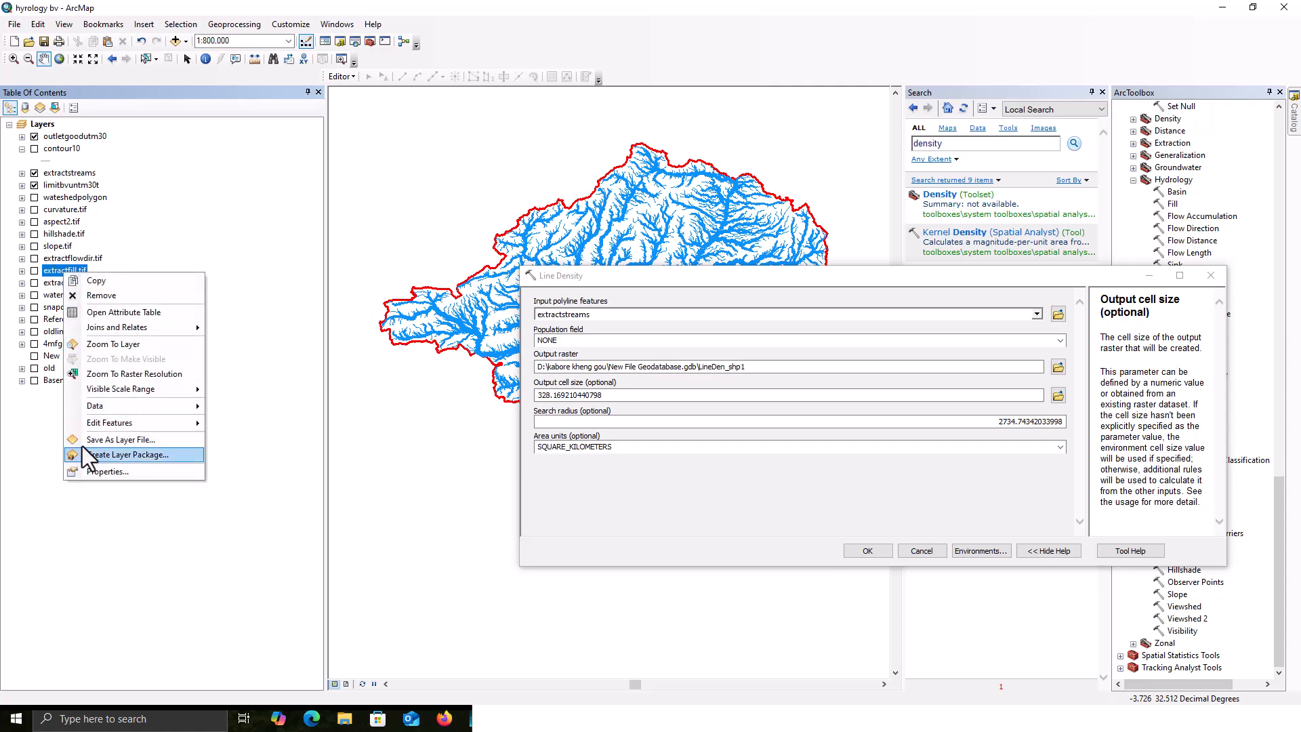
{"action": "left_click", "coordinate": [94, 479]}
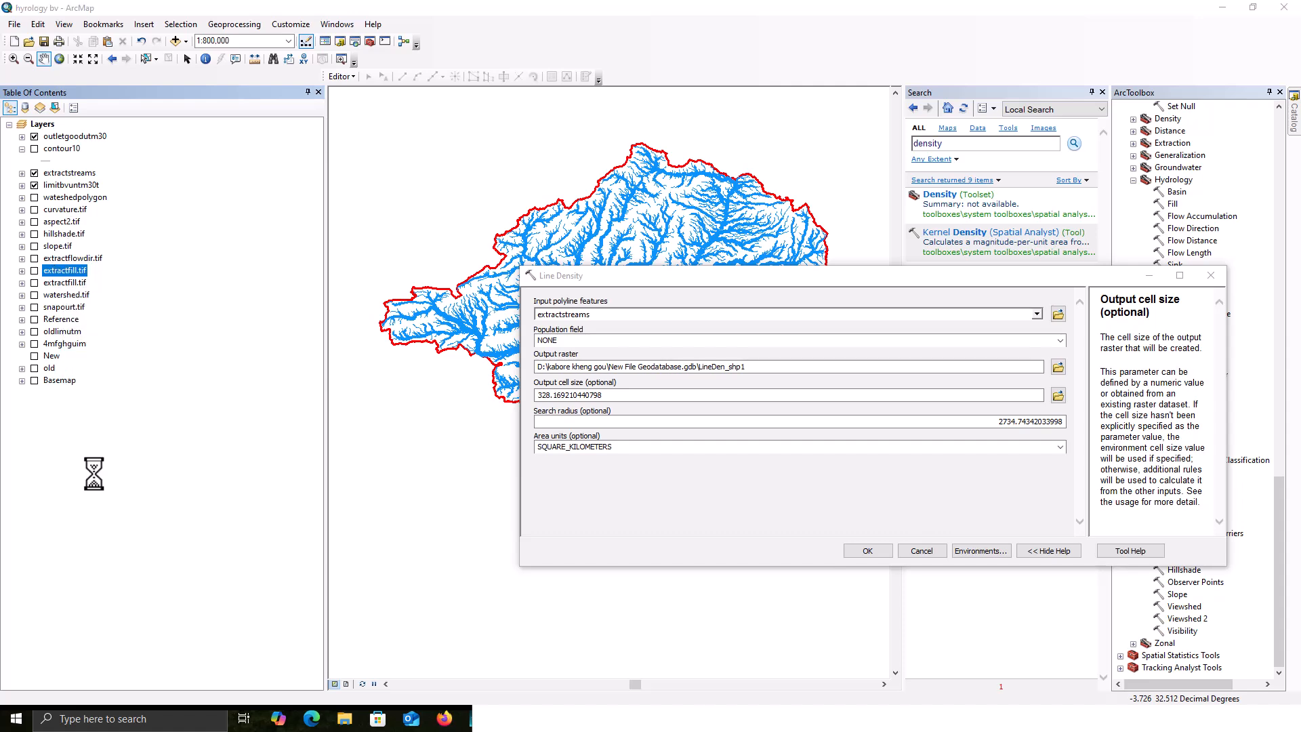
{"action": "left_click", "coordinate": [500, 201]}
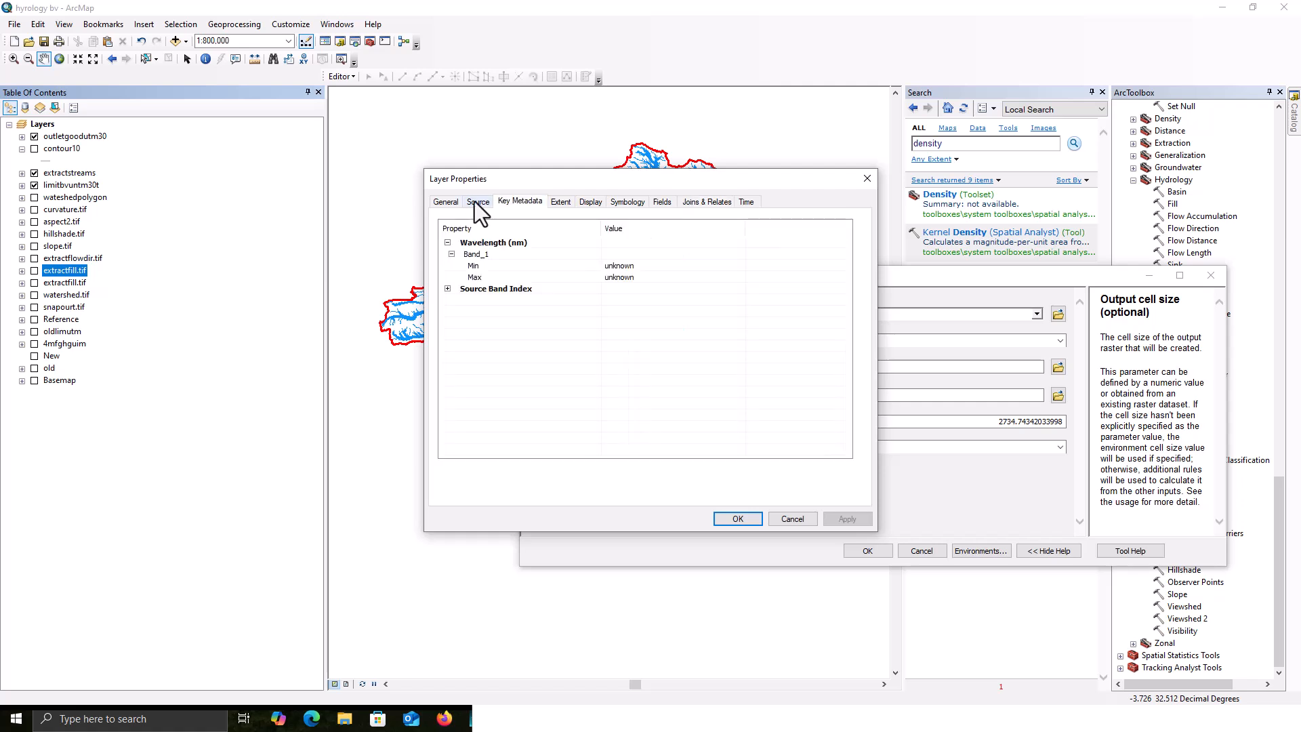
{"action": "left_click", "coordinate": [448, 201]}
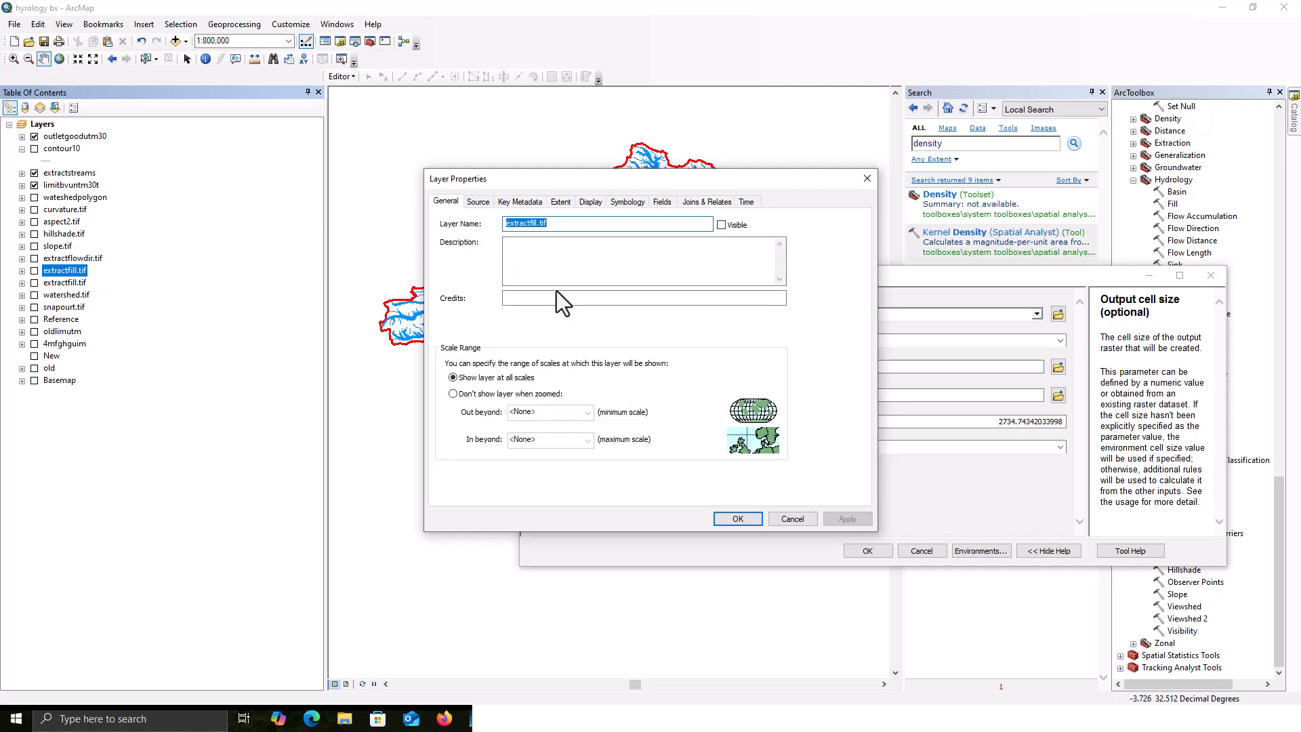
{"action": "left_click", "coordinate": [477, 201]}
{"action": "scroll", "coordinate": [599, 294], "scroll_direction": "down", "scroll_amount": 1}
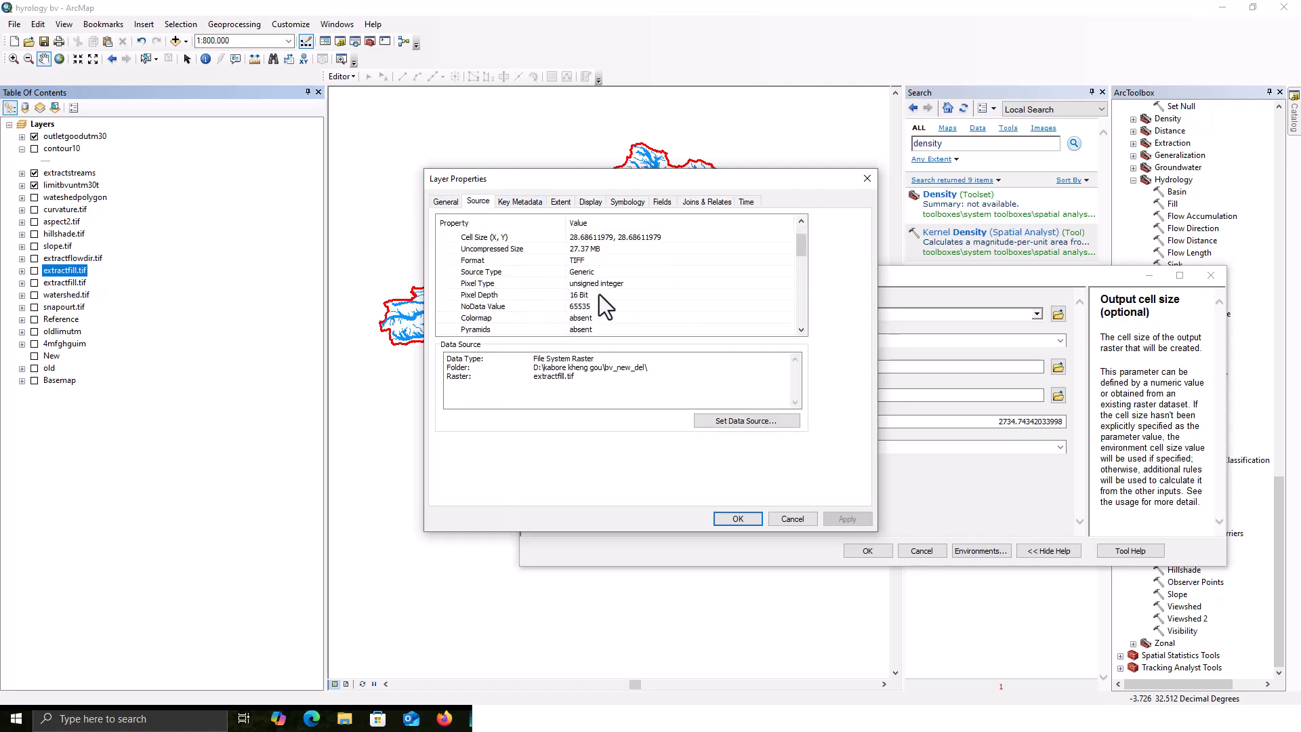
{"action": "scroll", "coordinate": [601, 295], "scroll_direction": "down", "scroll_amount": 1}
{"action": "scroll", "coordinate": [603, 296], "scroll_direction": "up", "scroll_amount": 2}
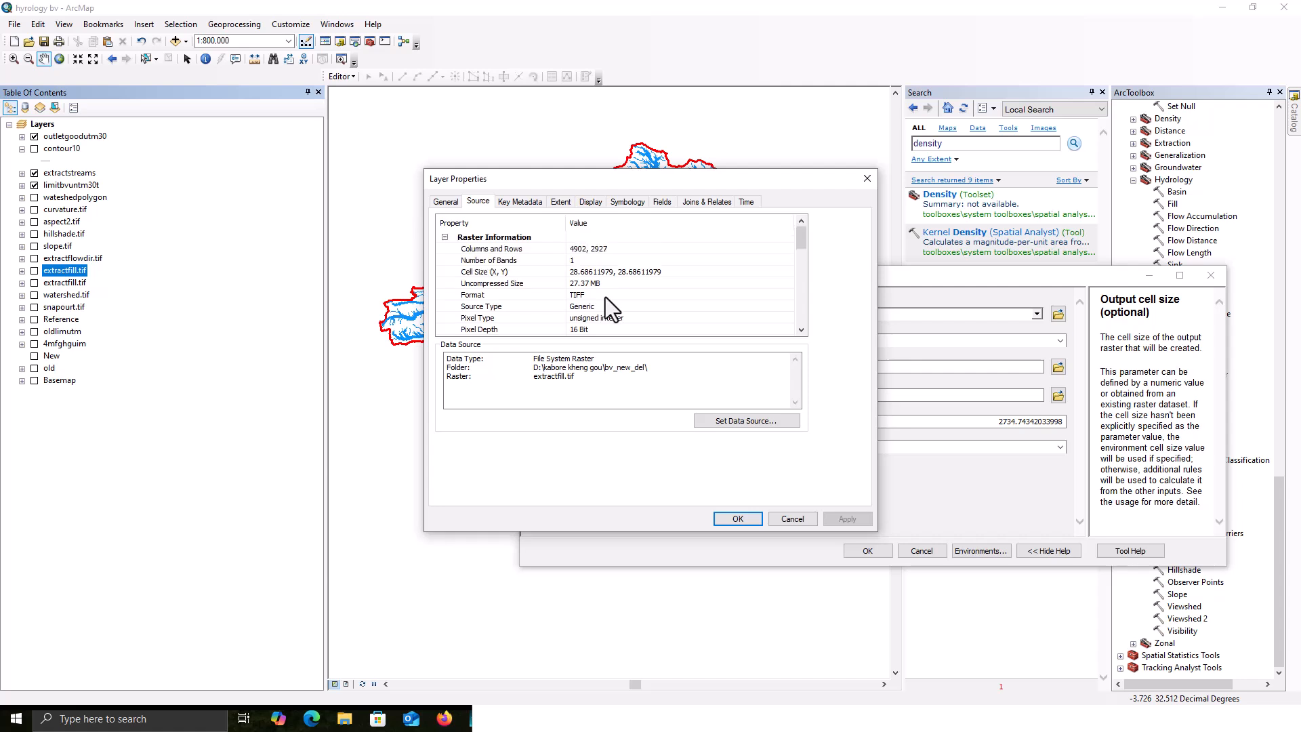
Step: Copy a single cell size value from the extractfill.tif raster information and close the layer properties
{"action": "left_click", "coordinate": [571, 272]}
{"action": "left_click", "coordinate": [570, 273]}
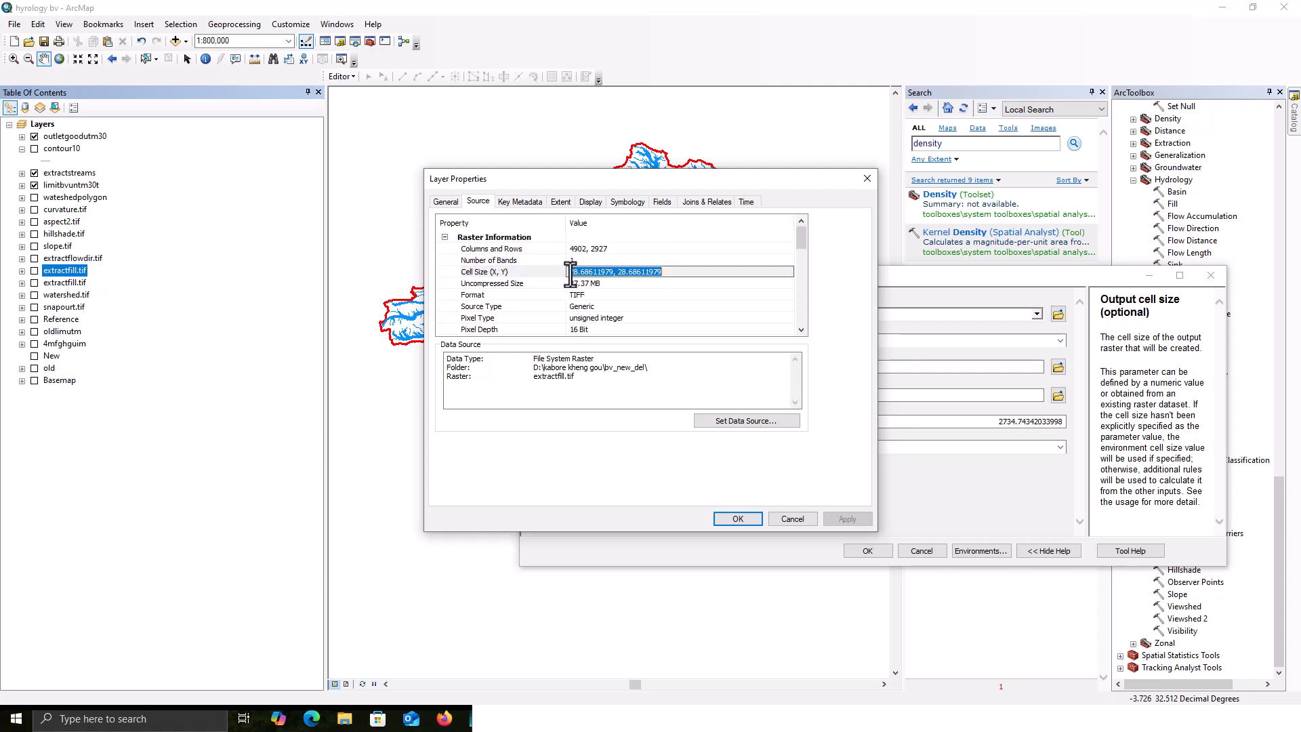
{"action": "left_click", "coordinate": [591, 273]}
{"action": "left_click_drag", "start_coordinate": [618, 273], "coordinate": [680, 273]}
{"action": "key", "text": "ctrl+c"}
{"action": "left_click", "coordinate": [868, 178]}
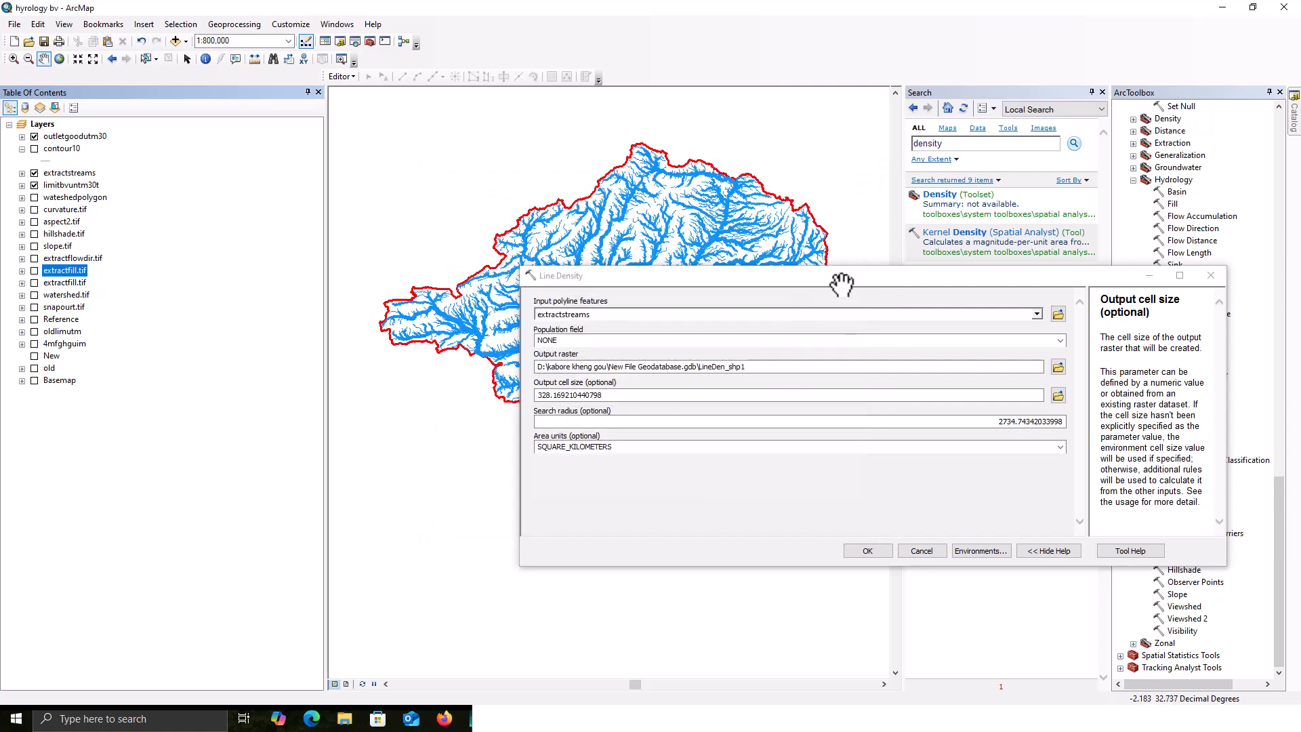
Step: Replace the Line Density output cell size with the copied value 28.68611979
{"action": "left_click", "coordinate": [588, 423]}
{"action": "left_click_drag", "start_coordinate": [635, 393], "coordinate": [486, 386]}
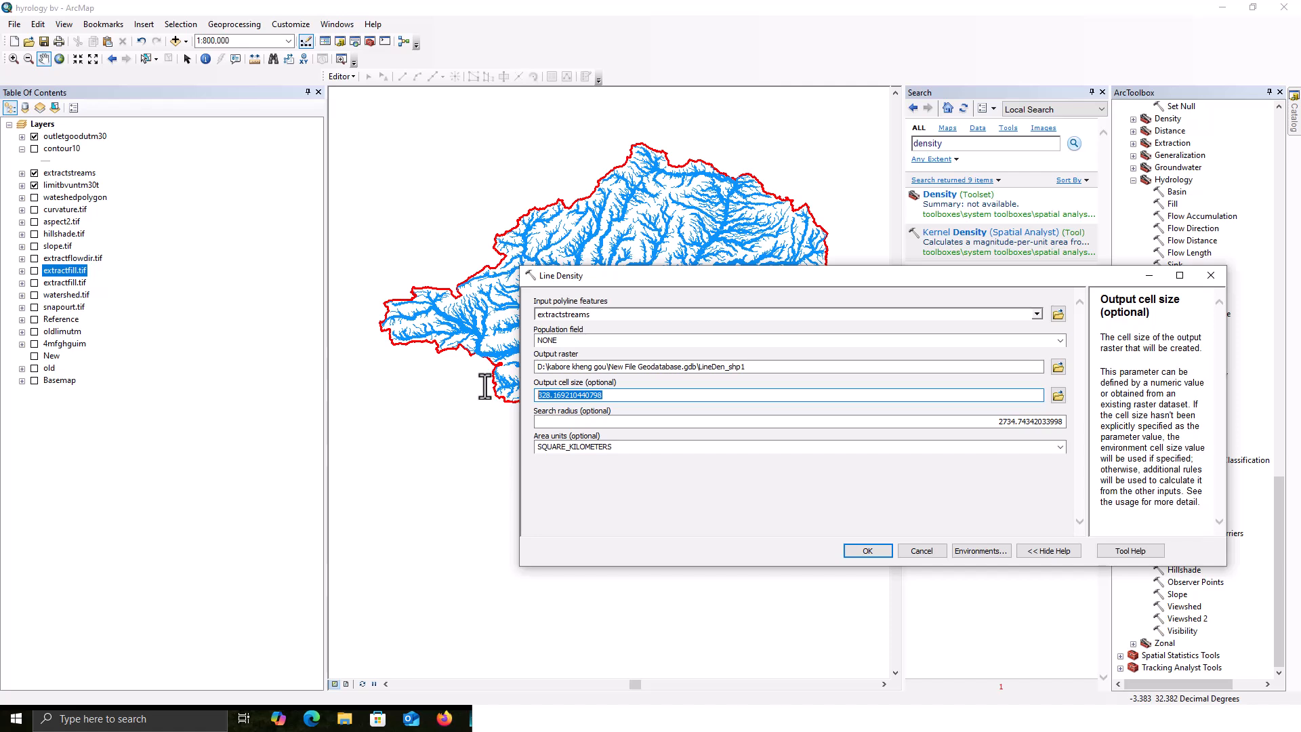
{"action": "key", "text": "Delete"}
{"action": "key", "text": "ctrl+v"}
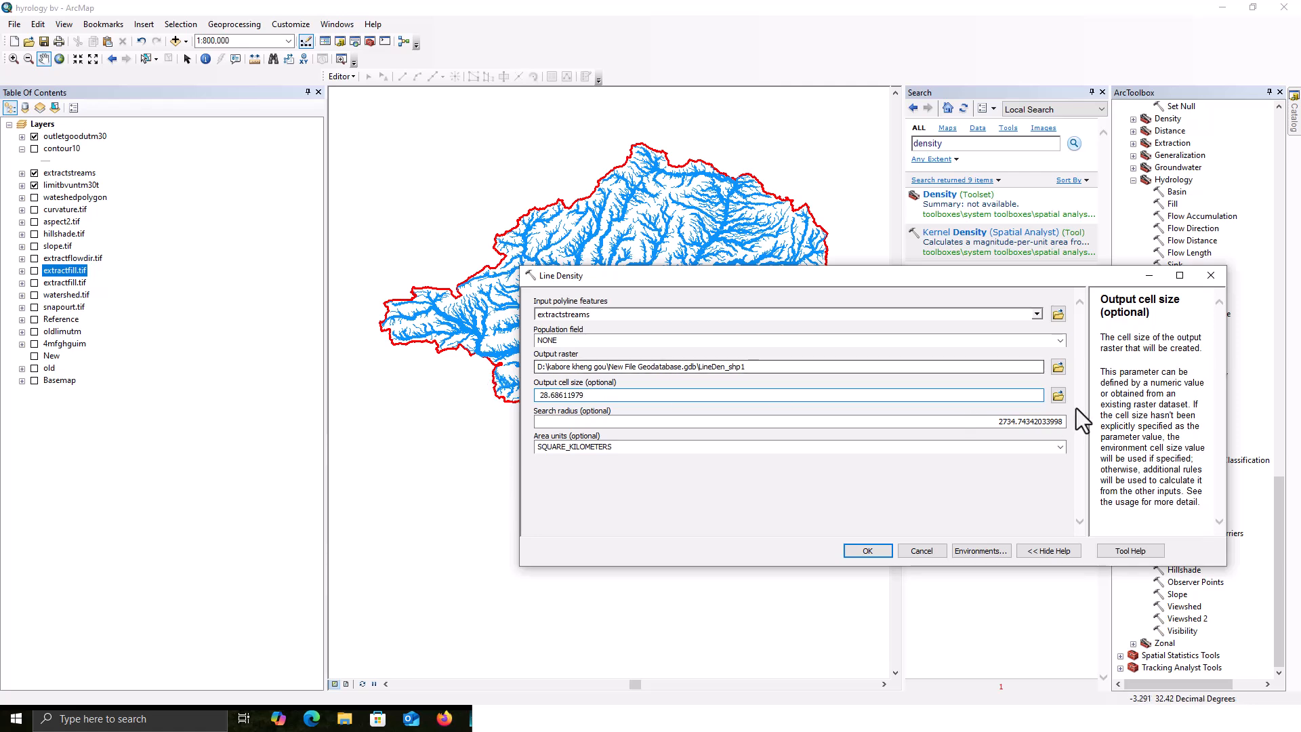
Step: Set the Line Density output raster to drainage_density.tif in the bv_new_del folder
{"action": "left_click", "coordinate": [1058, 367]}
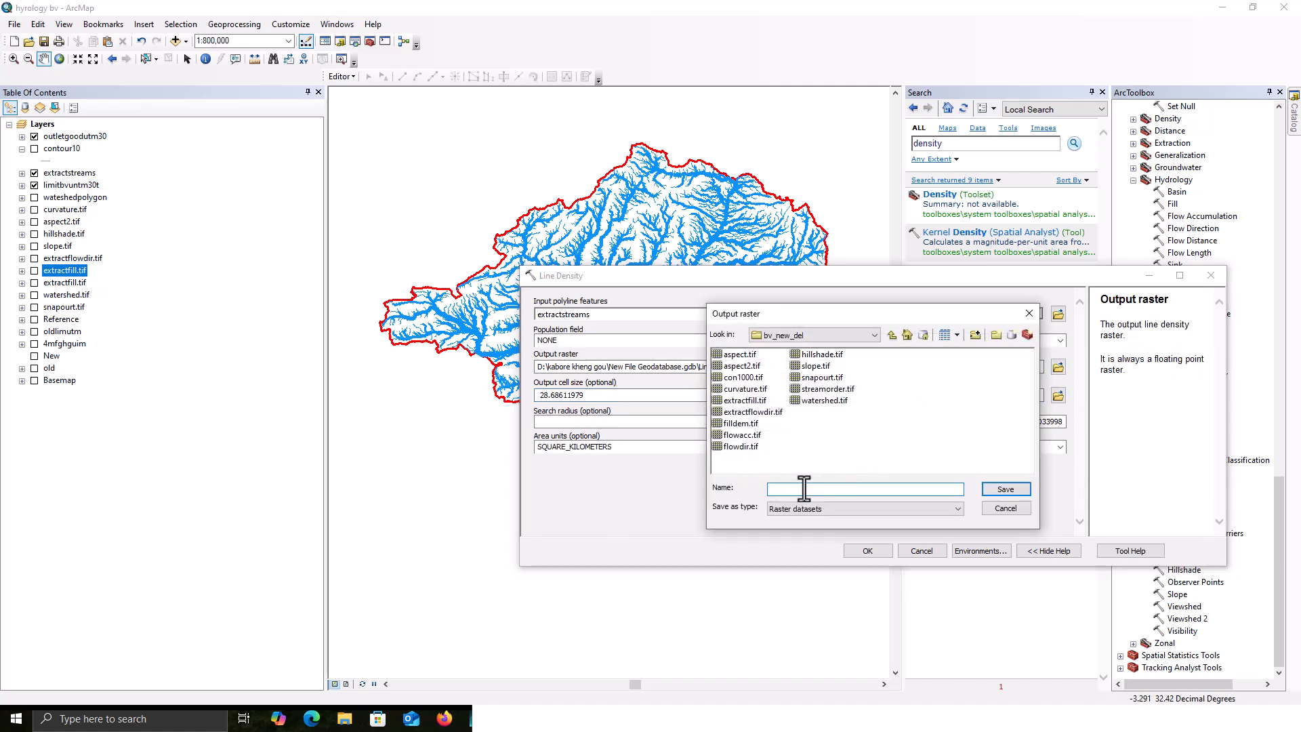
{"action": "type", "text": "drainage_density.tif"}
{"action": "left_click", "coordinate": [999, 491]}
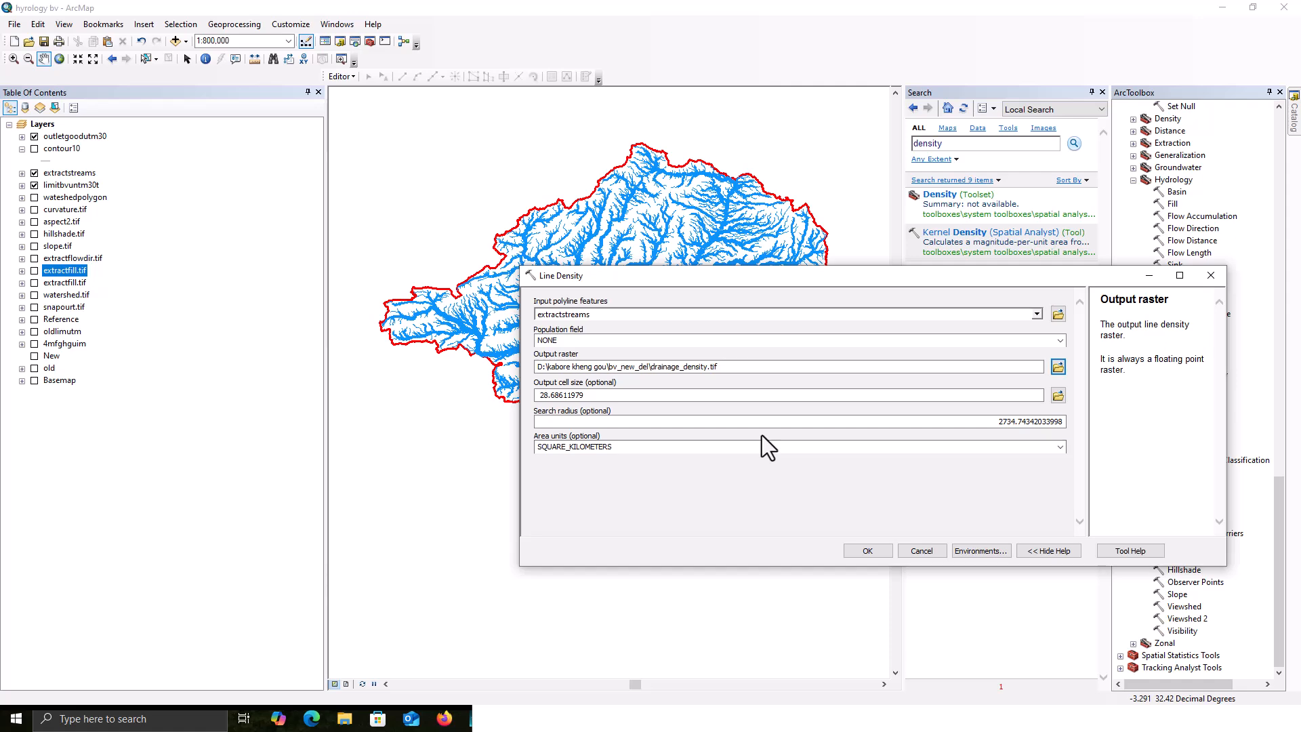
Step: In the tool's environment settings, set the processing extent to Same as layer limitbvuntm30t
{"action": "left_click", "coordinate": [986, 551]}
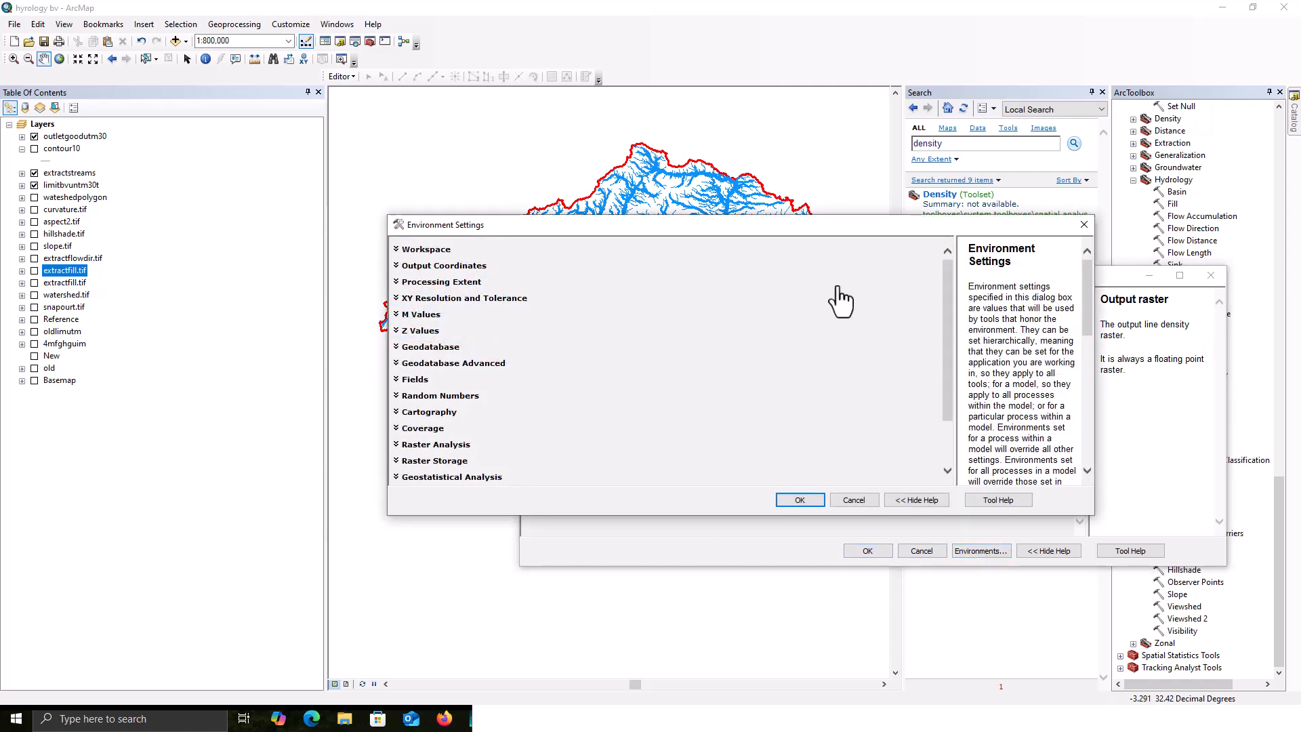
{"action": "left_click", "coordinate": [402, 284]}
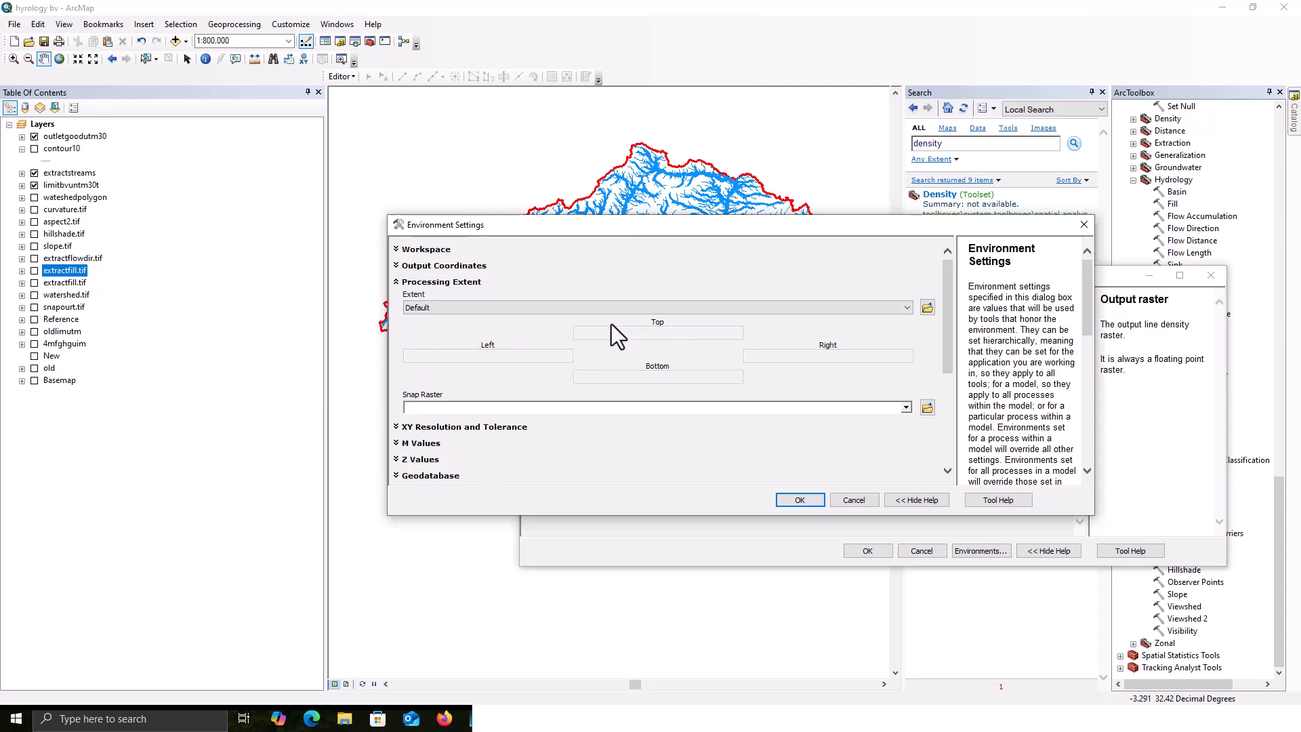
{"action": "scroll", "coordinate": [463, 335], "scroll_direction": "down", "scroll_amount": 2}
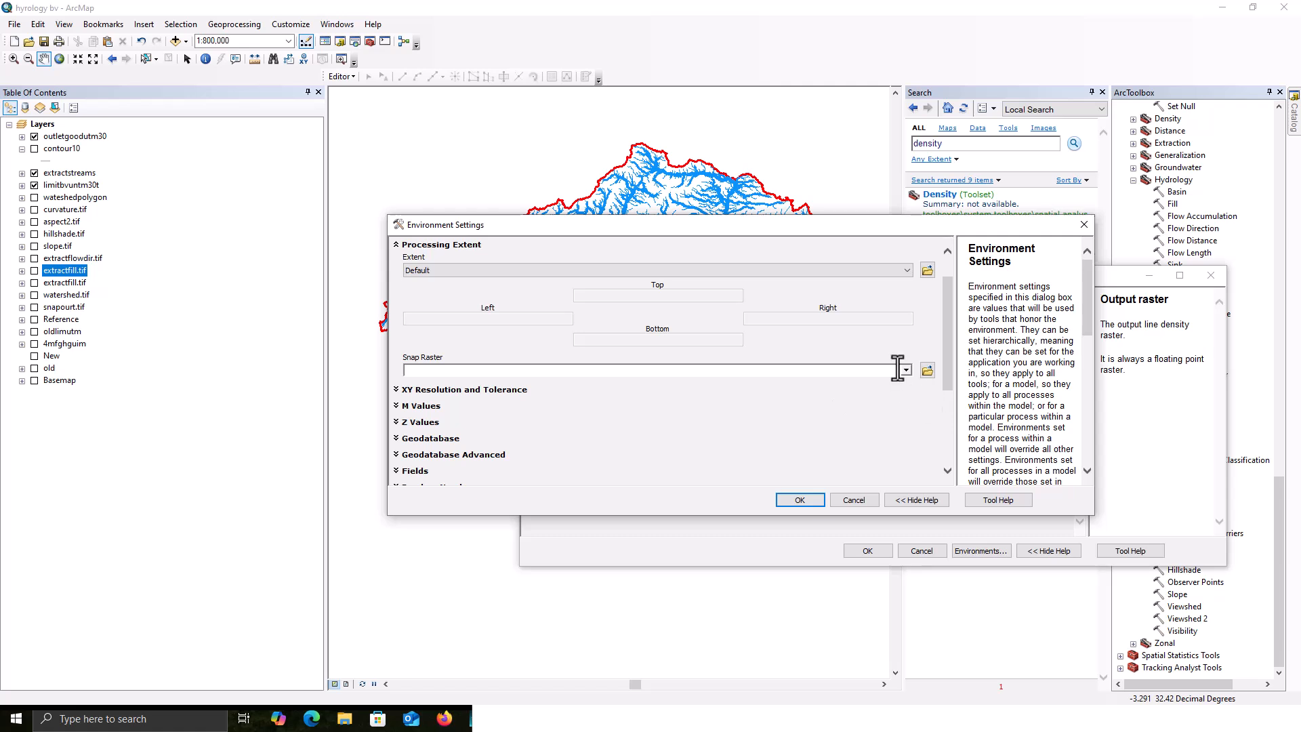
{"action": "left_click", "coordinate": [908, 272]}
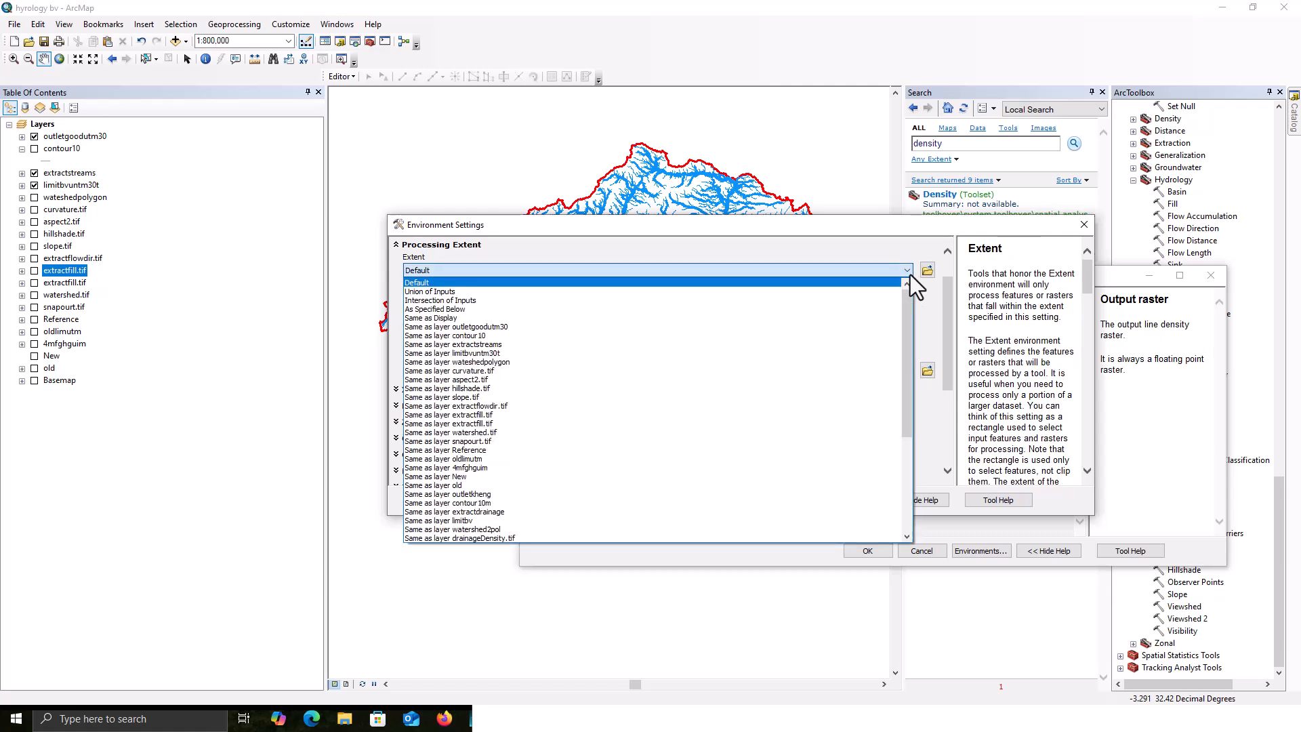
{"action": "left_click", "coordinate": [909, 274]}
{"action": "left_click", "coordinate": [903, 370]}
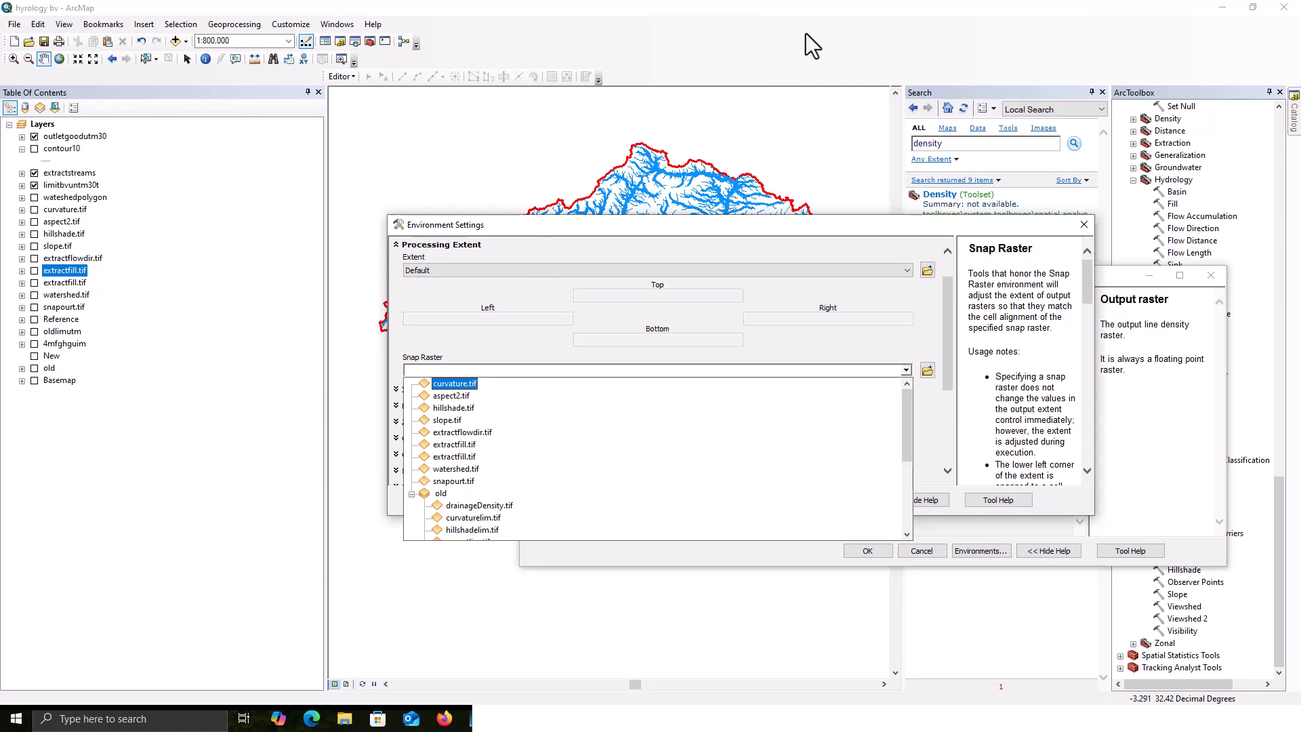
{"action": "left_click", "coordinate": [1257, 54]}
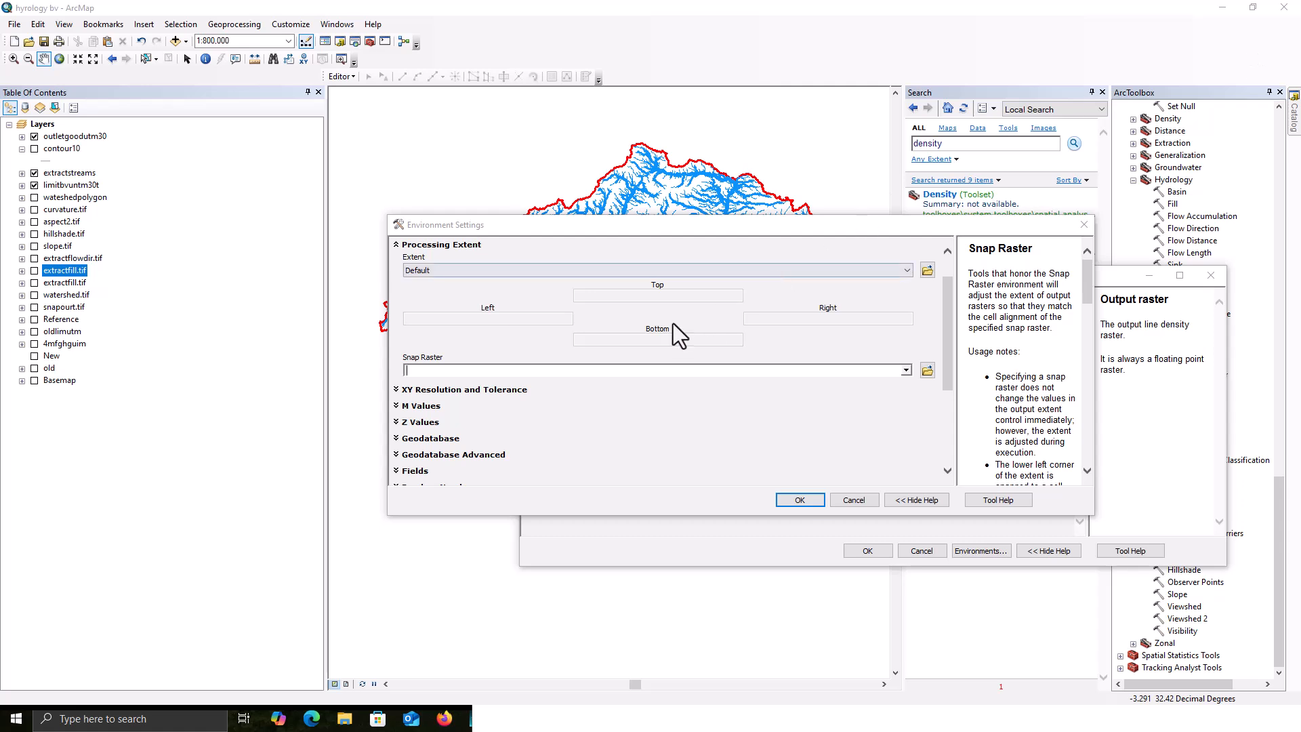
{"action": "left_click", "coordinate": [491, 273]}
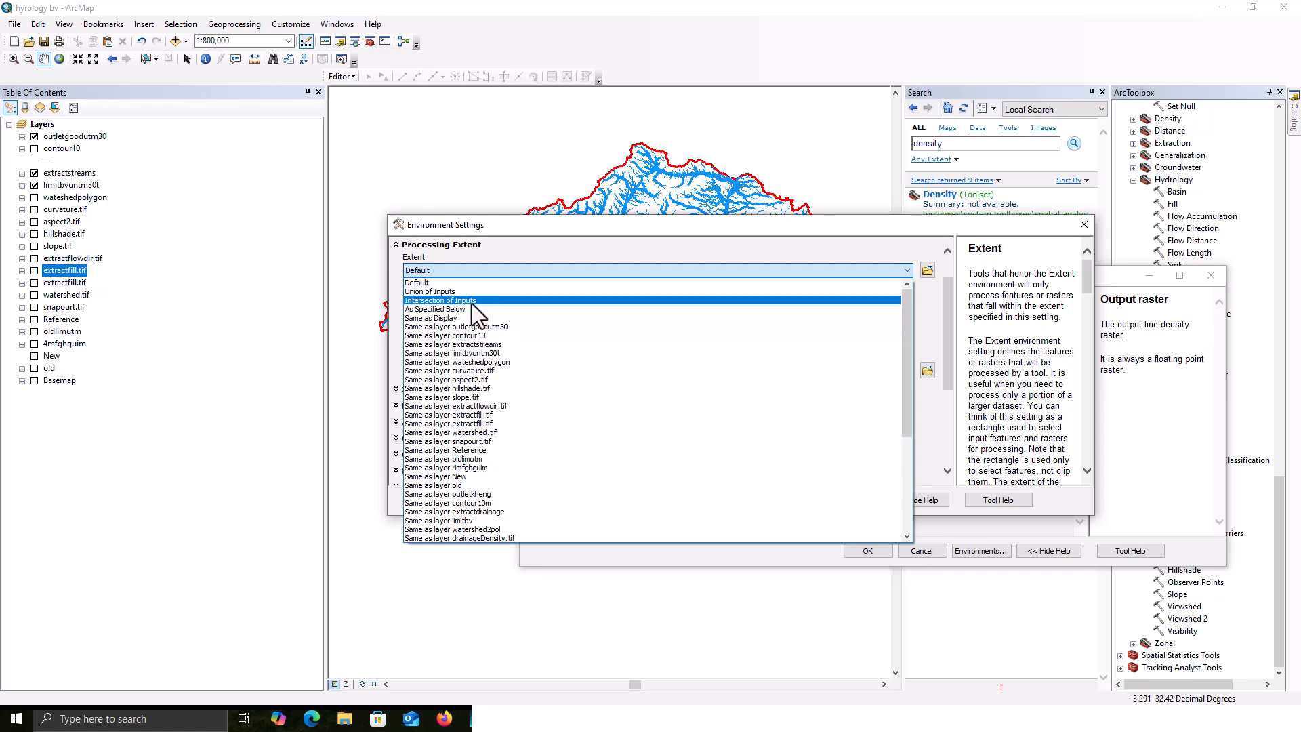
{"action": "left_click", "coordinate": [479, 352]}
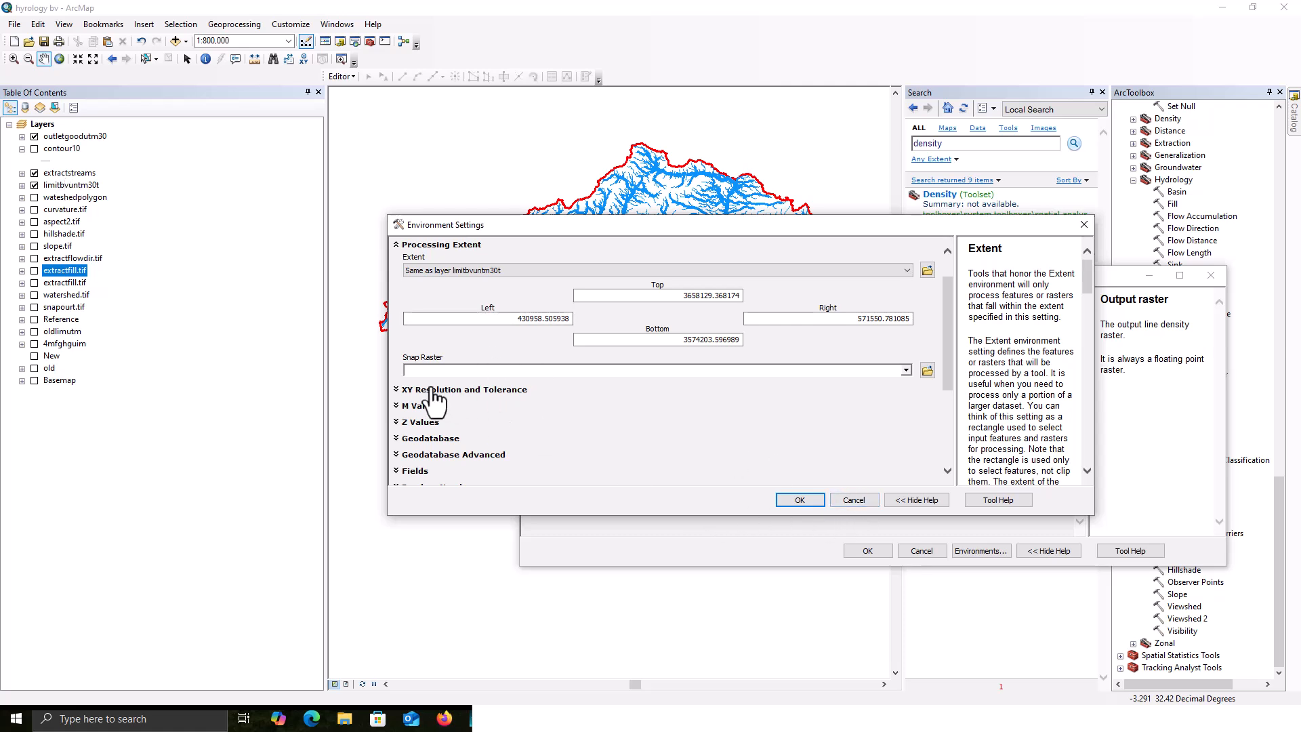
Step: Set the raster analysis mask to limitbvuntm30t in the environment settings and run the Line Density tool
{"action": "scroll", "coordinate": [391, 339], "scroll_direction": "down", "scroll_amount": 2}
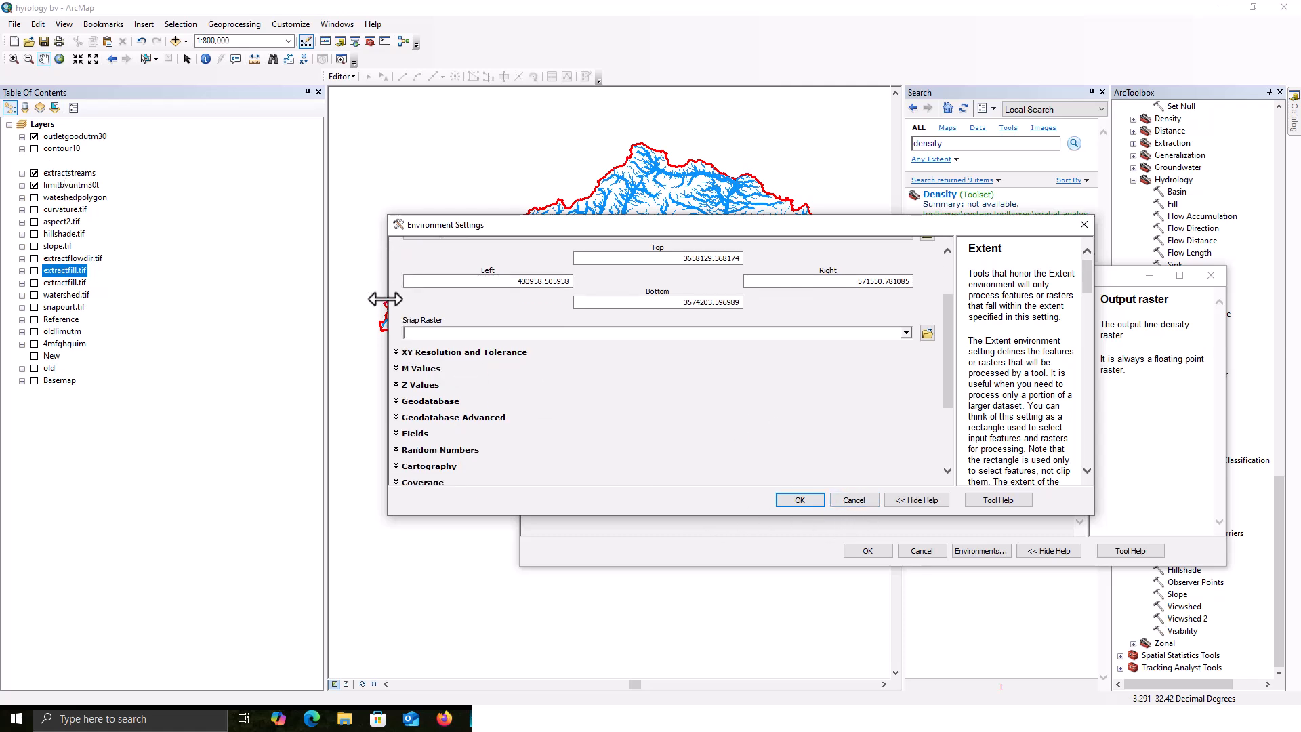
{"action": "scroll", "coordinate": [425, 444], "scroll_direction": "down", "scroll_amount": 2}
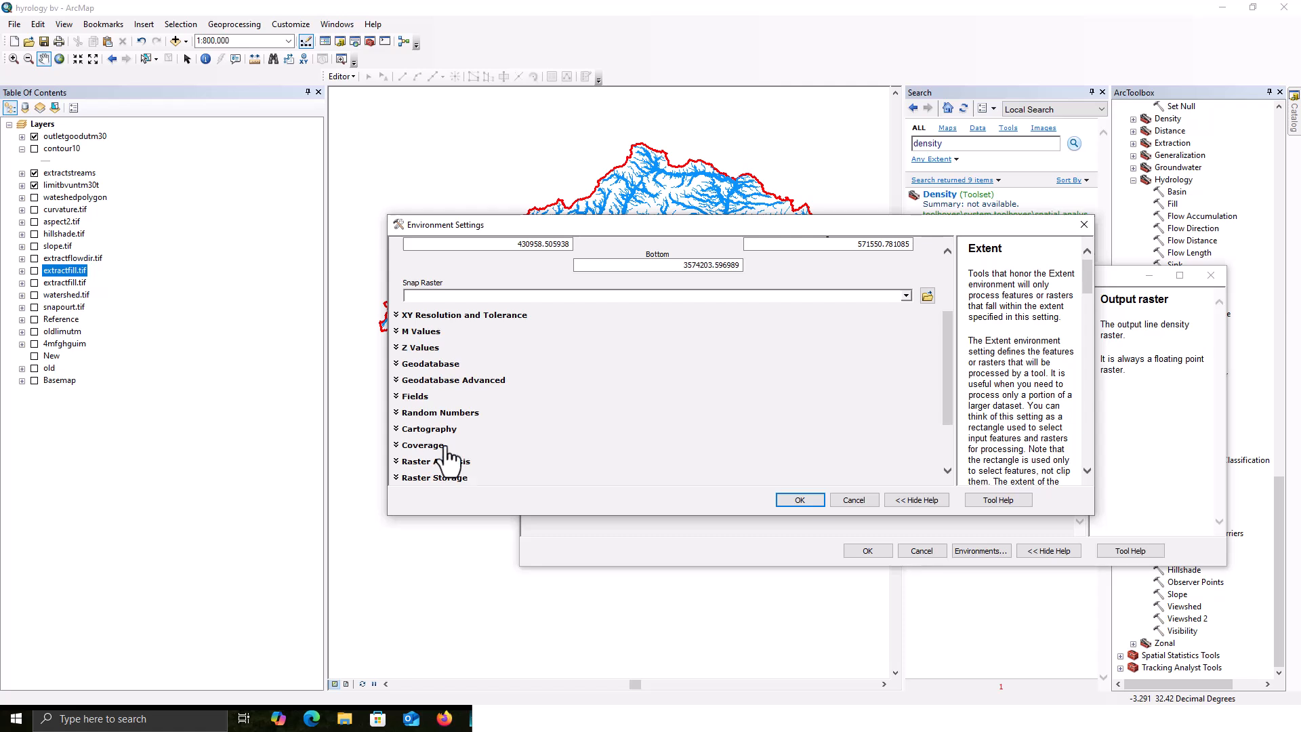
{"action": "scroll", "coordinate": [450, 461], "scroll_direction": "down", "scroll_amount": 4}
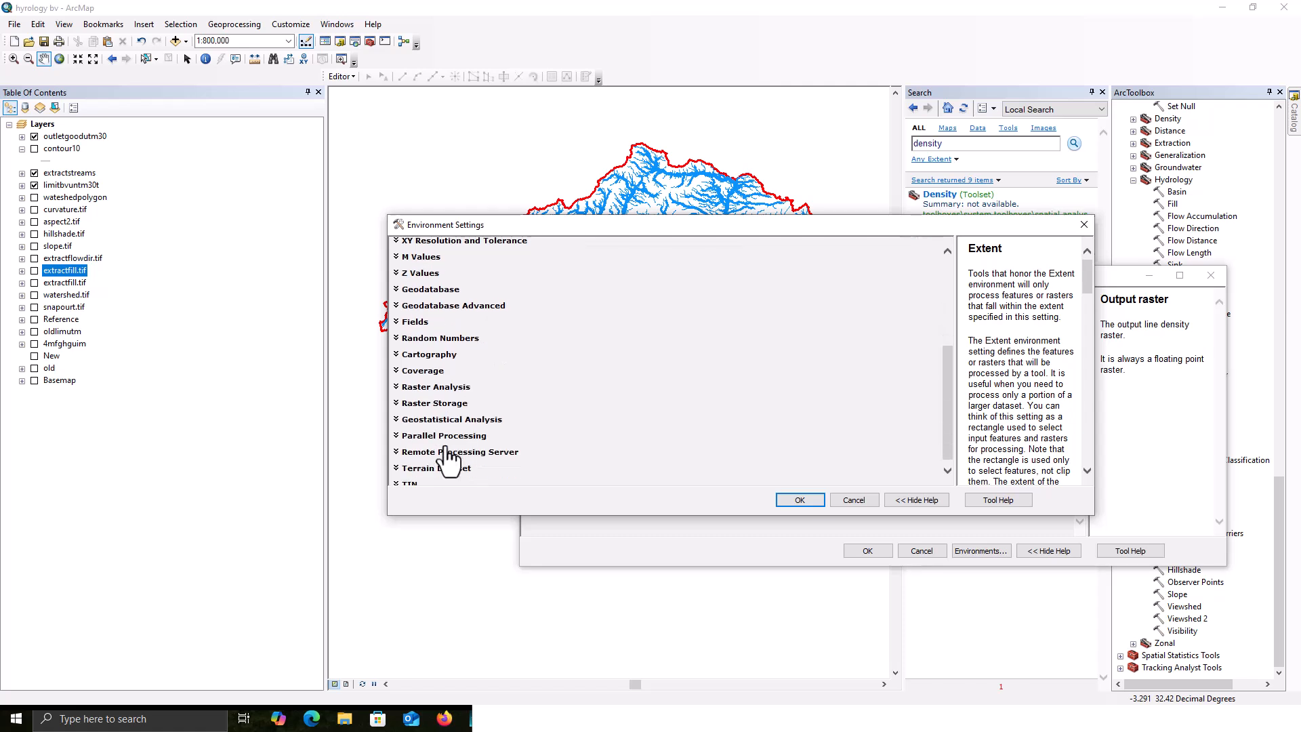
{"action": "left_click", "coordinate": [396, 388]}
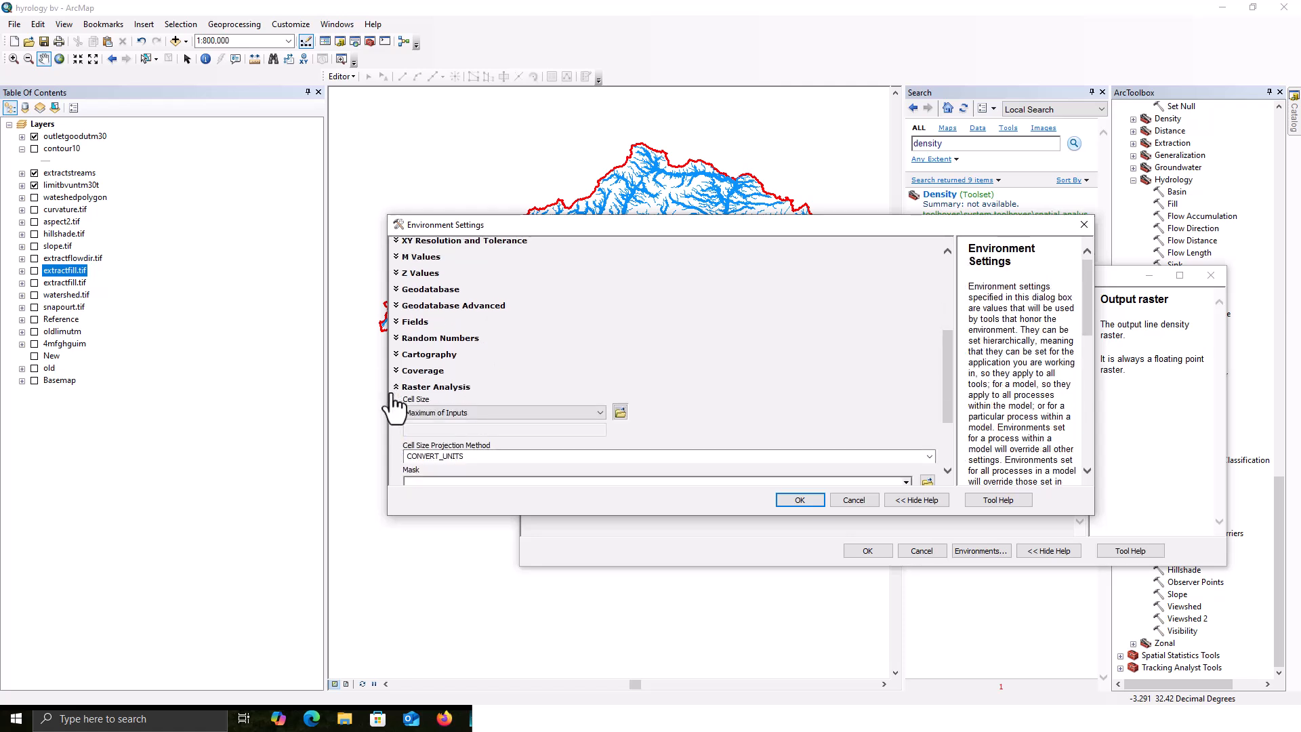
{"action": "scroll", "coordinate": [393, 407], "scroll_direction": "down", "scroll_amount": 4}
{"action": "scroll", "coordinate": [393, 407], "scroll_direction": "down", "scroll_amount": 2}
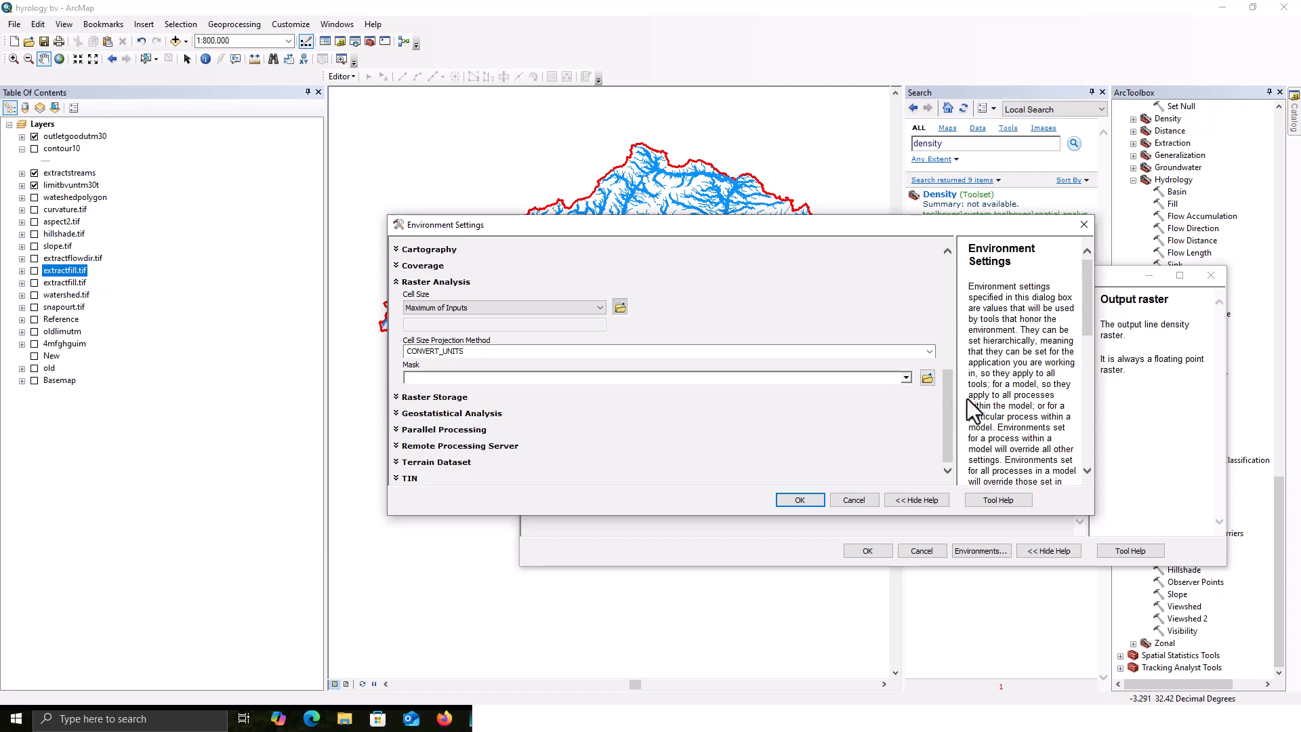
{"action": "left_click", "coordinate": [905, 378]}
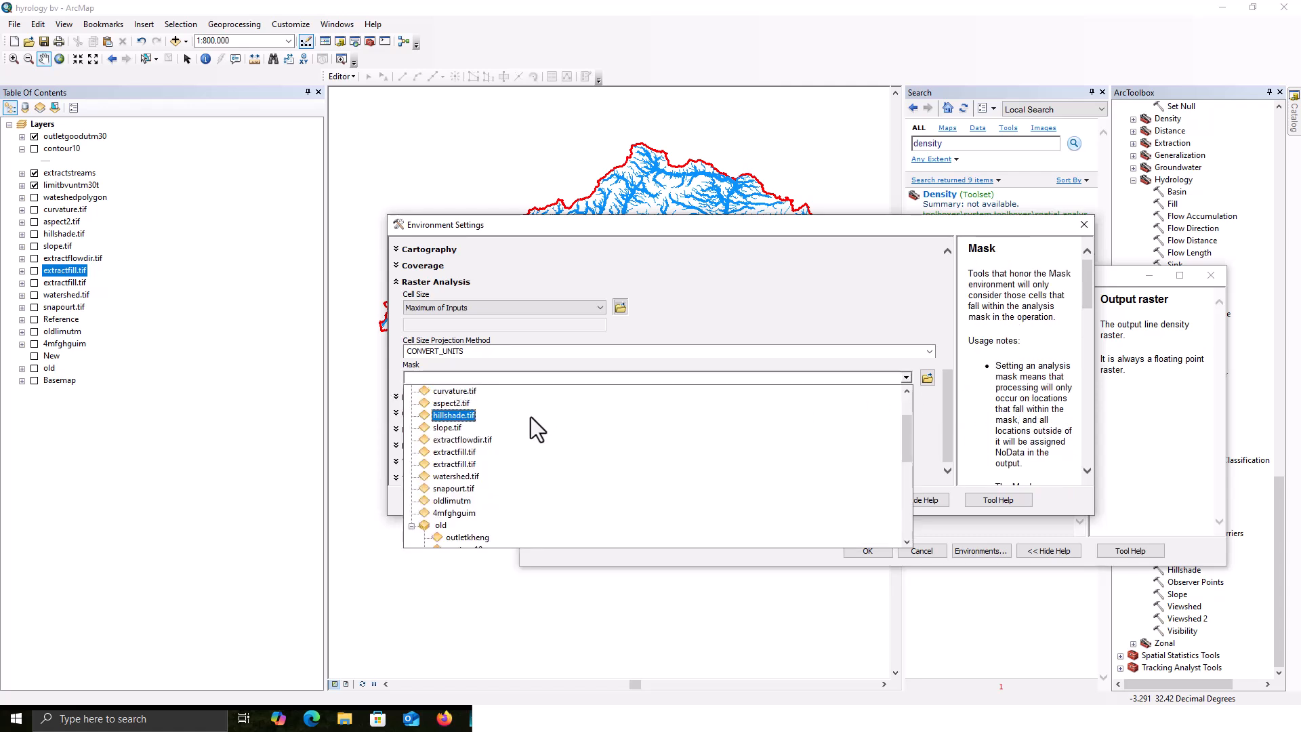
{"action": "scroll", "coordinate": [473, 503], "scroll_direction": "down", "scroll_amount": 1}
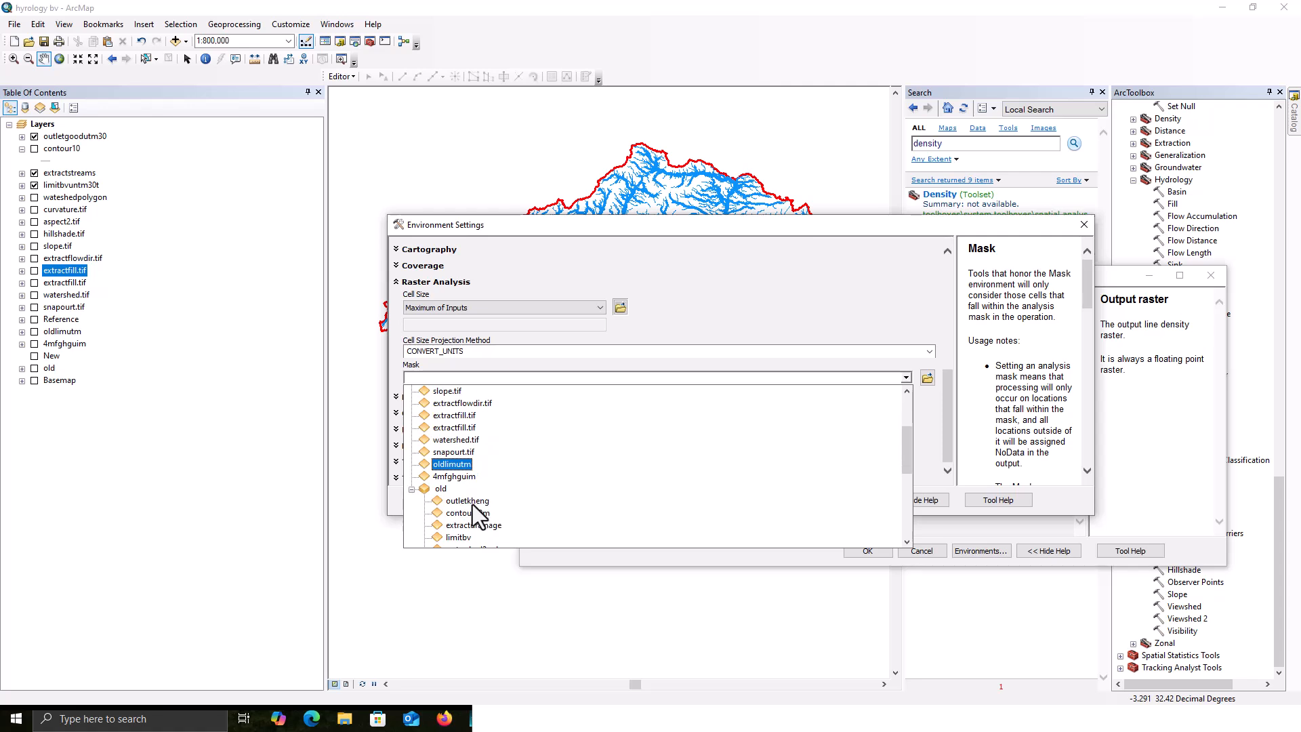
{"action": "scroll", "coordinate": [469, 468], "scroll_direction": "up", "scroll_amount": 3}
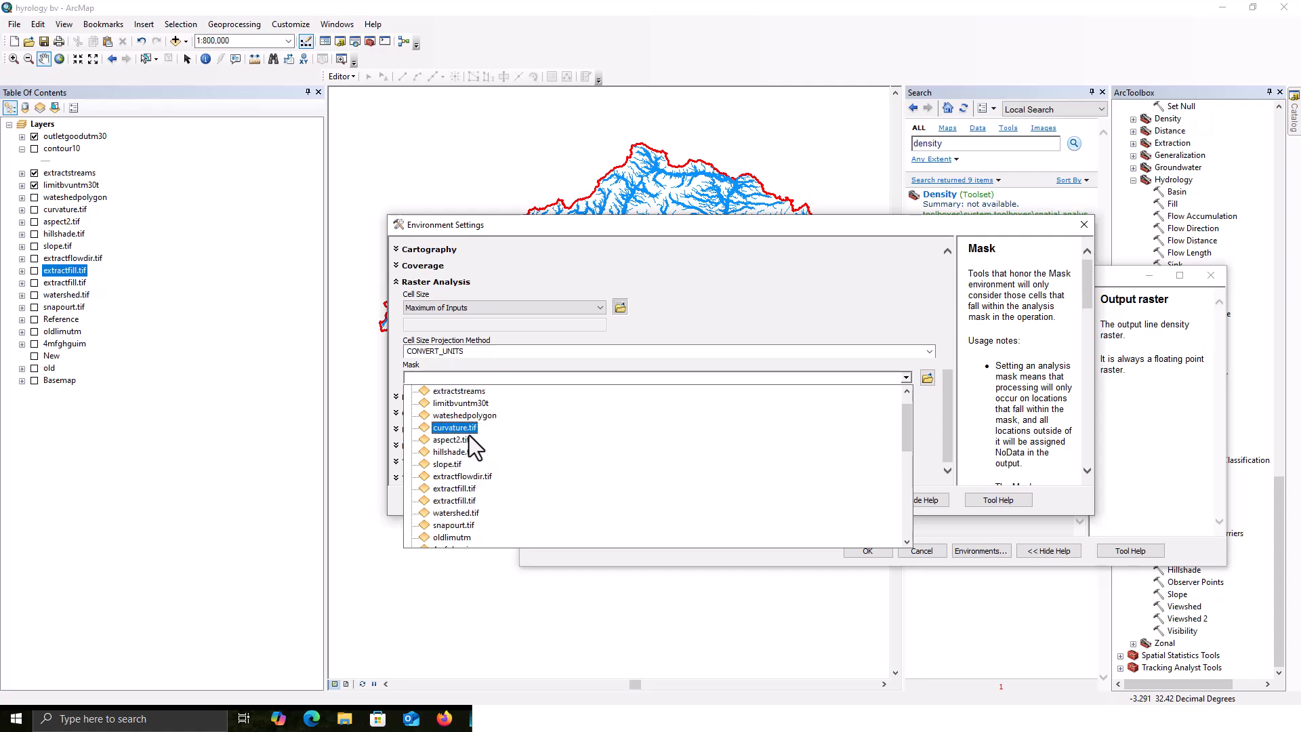
{"action": "left_click", "coordinate": [468, 407]}
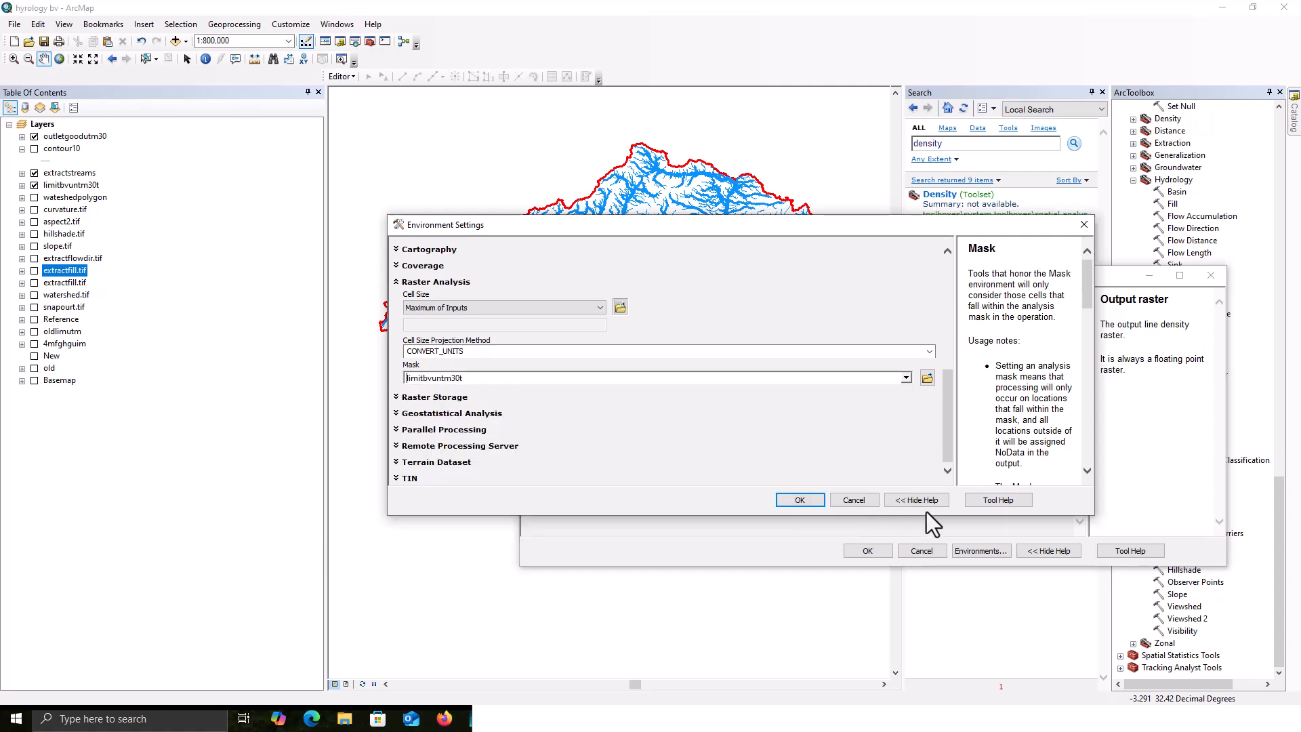
{"action": "left_click", "coordinate": [804, 501]}
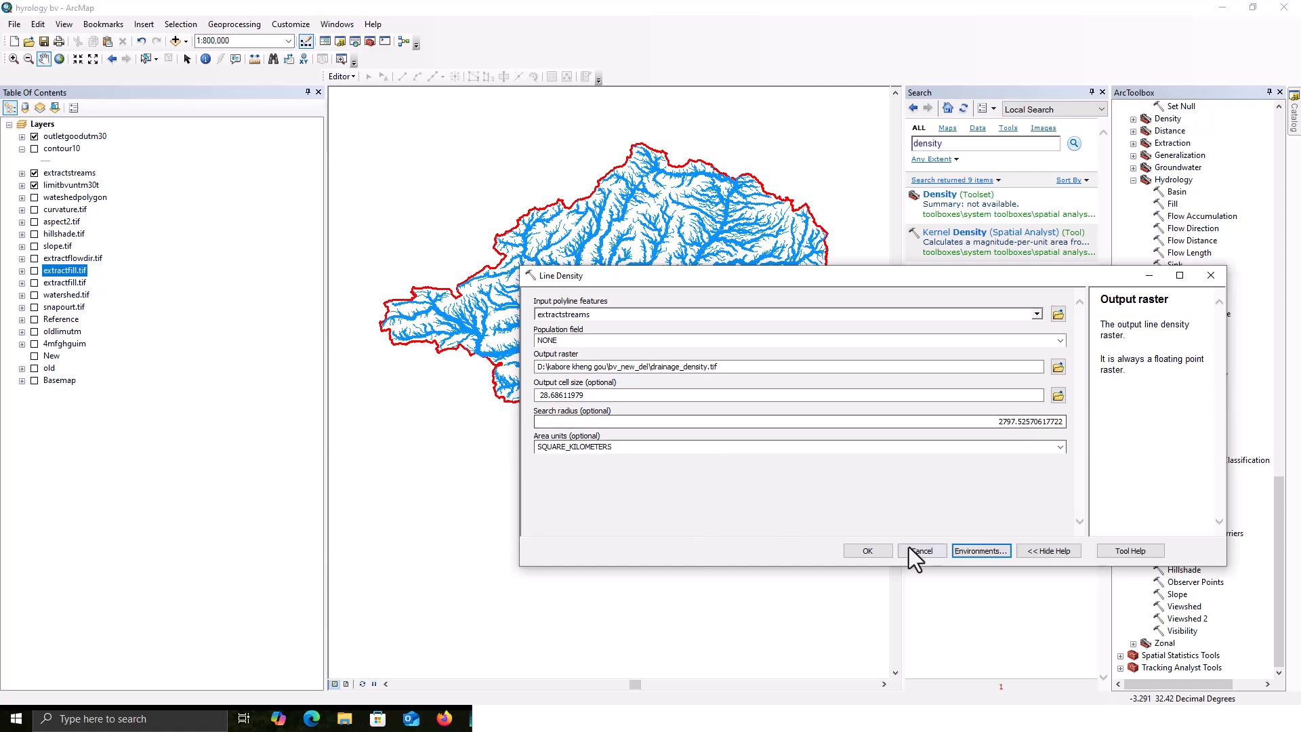
{"action": "left_click", "coordinate": [867, 551]}
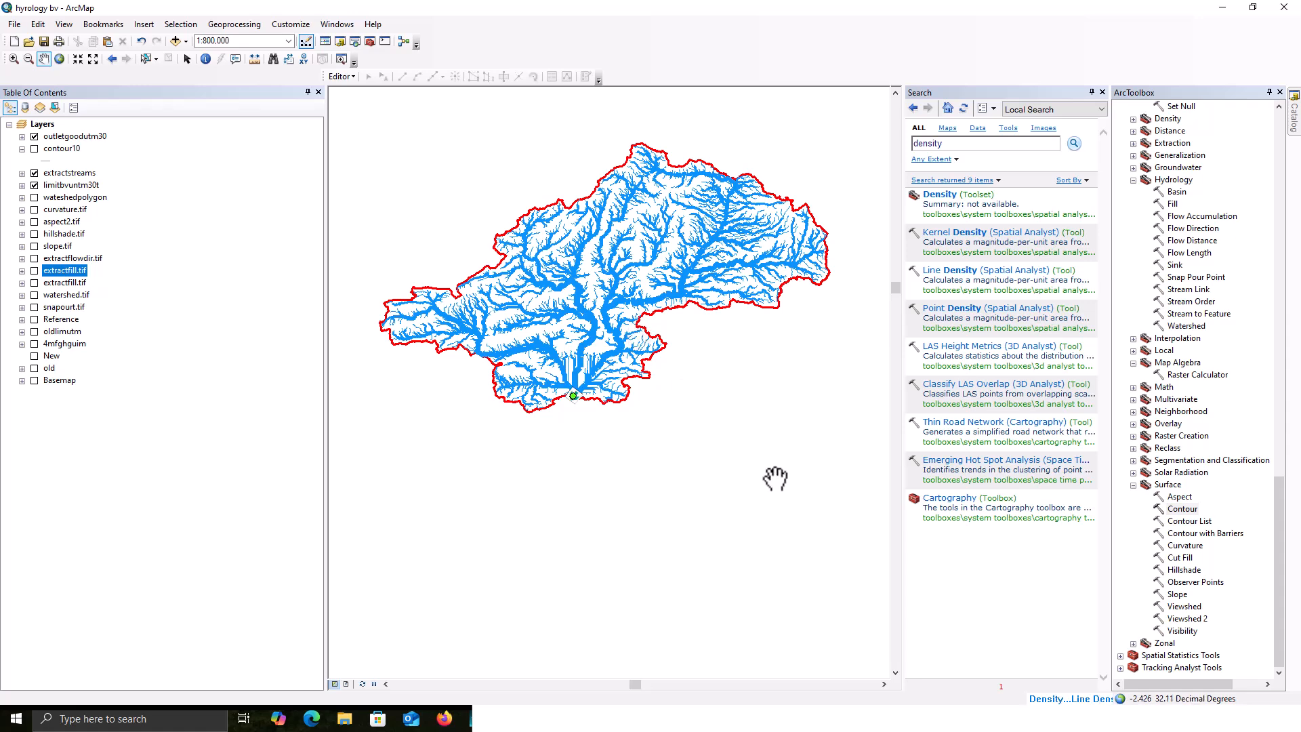
{"action": "scroll", "coordinate": [725, 523], "scroll_direction": "down", "scroll_amount": 1}
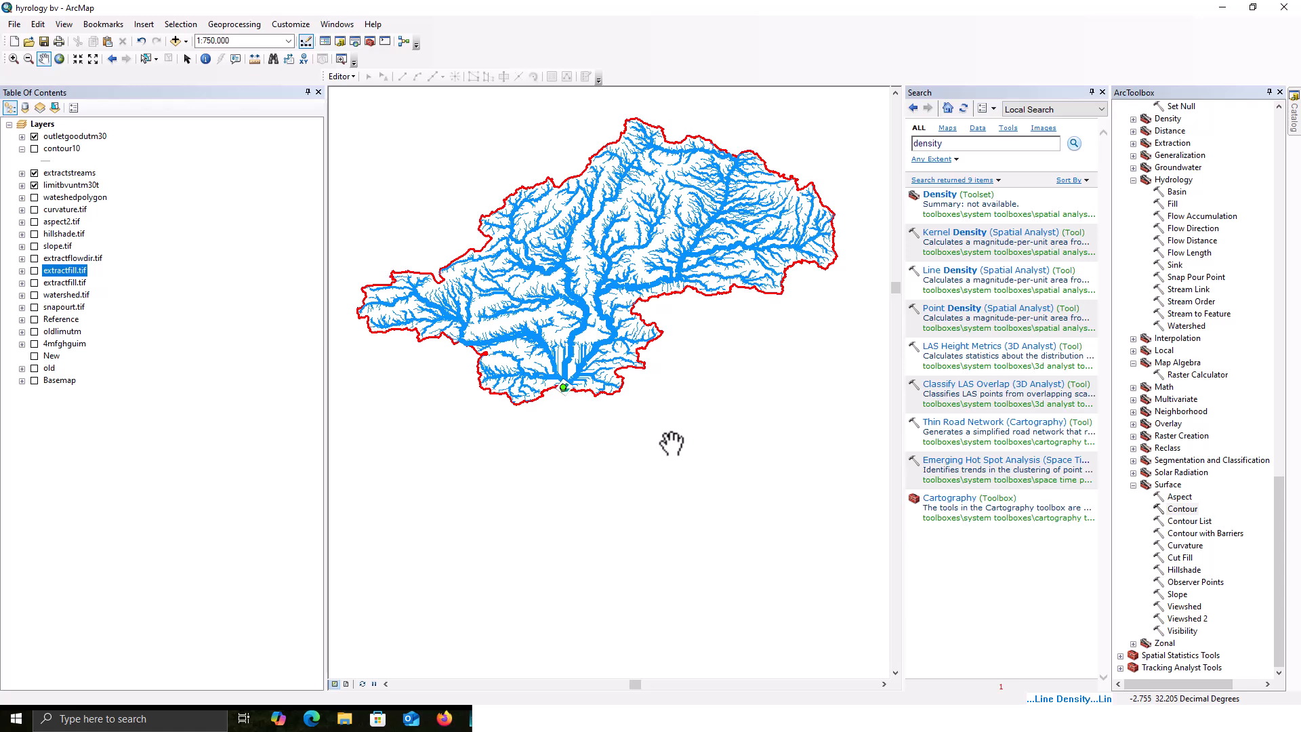
{"action": "scroll", "coordinate": [671, 444], "scroll_direction": "up", "scroll_amount": 1}
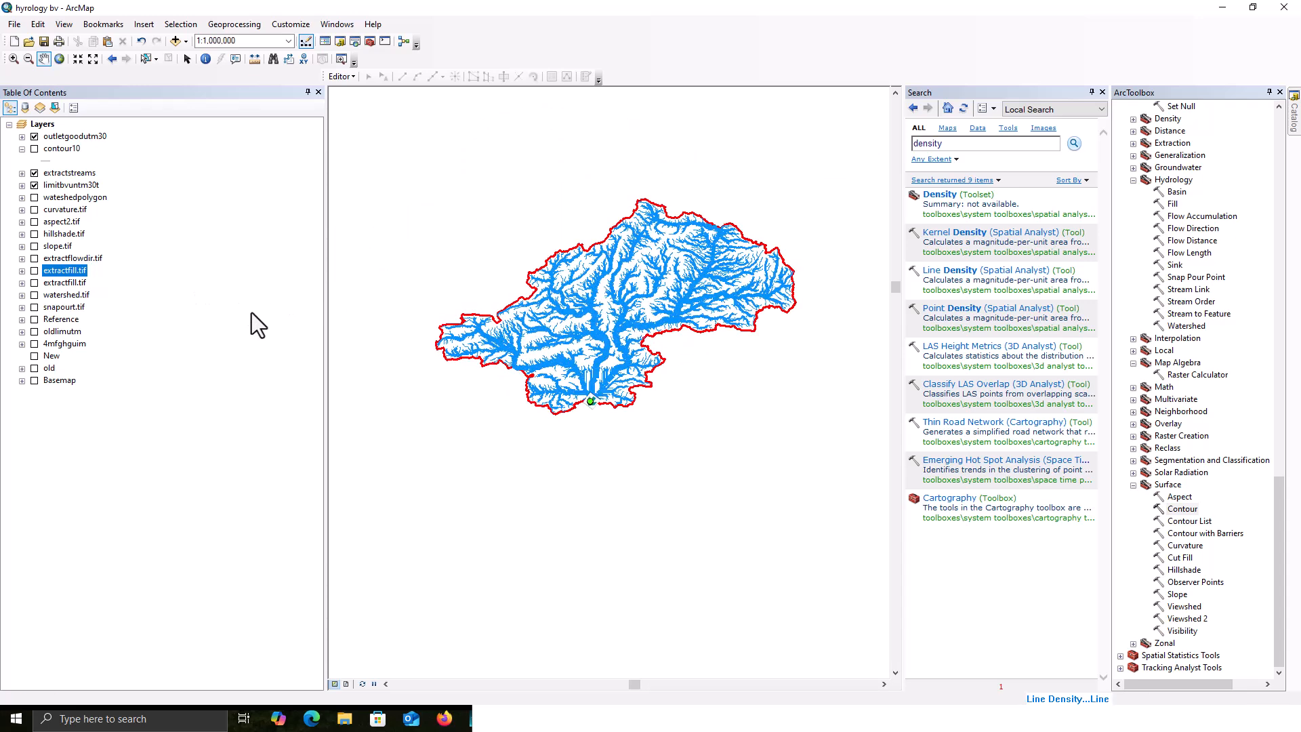
{"action": "scroll", "coordinate": [528, 302], "scroll_direction": "down", "scroll_amount": 2}
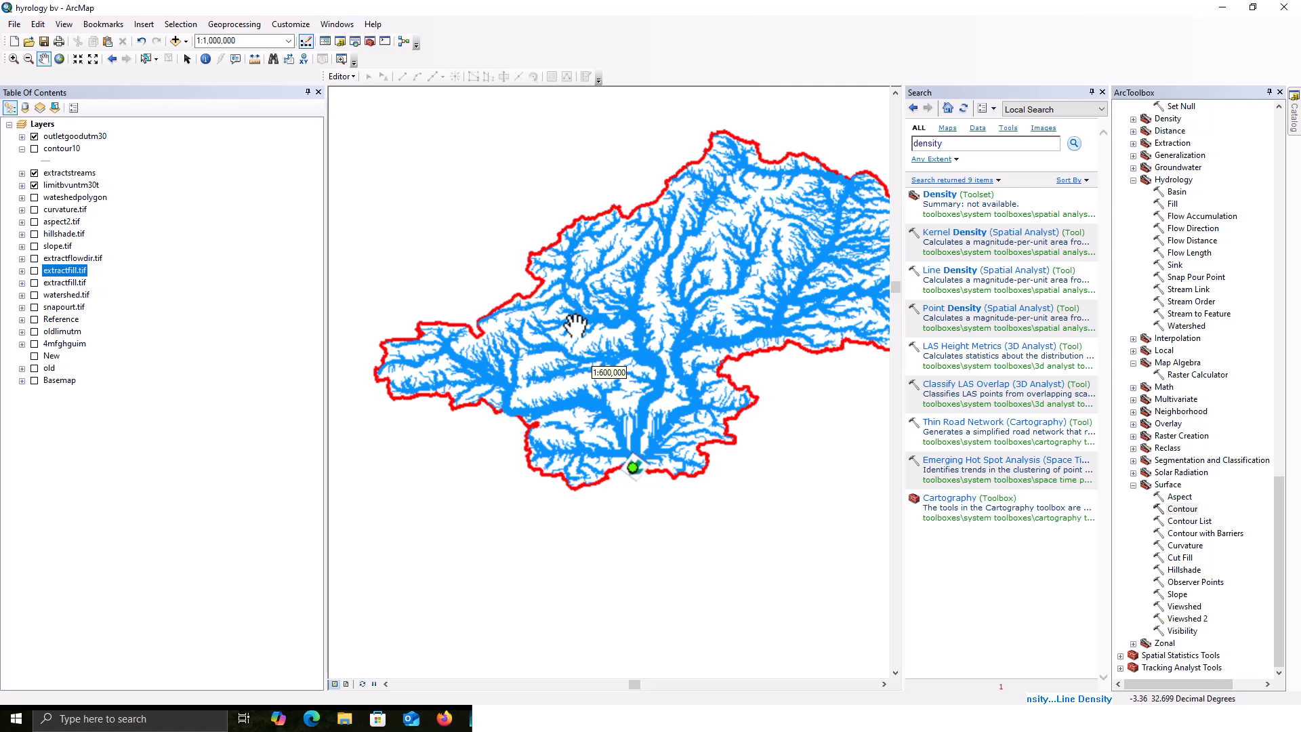
{"action": "left_click_drag", "start_coordinate": [713, 336], "coordinate": [642, 347]}
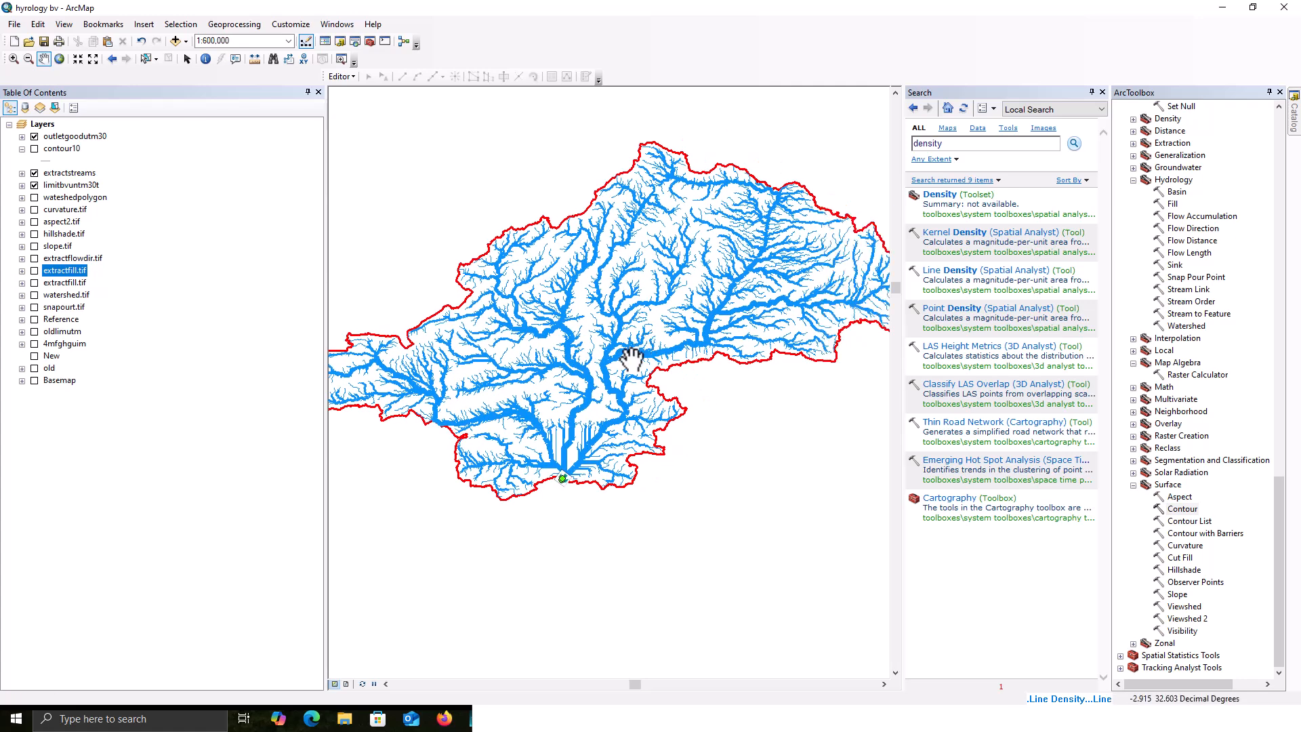
{"action": "scroll", "coordinate": [635, 374], "scroll_direction": "up", "scroll_amount": 2}
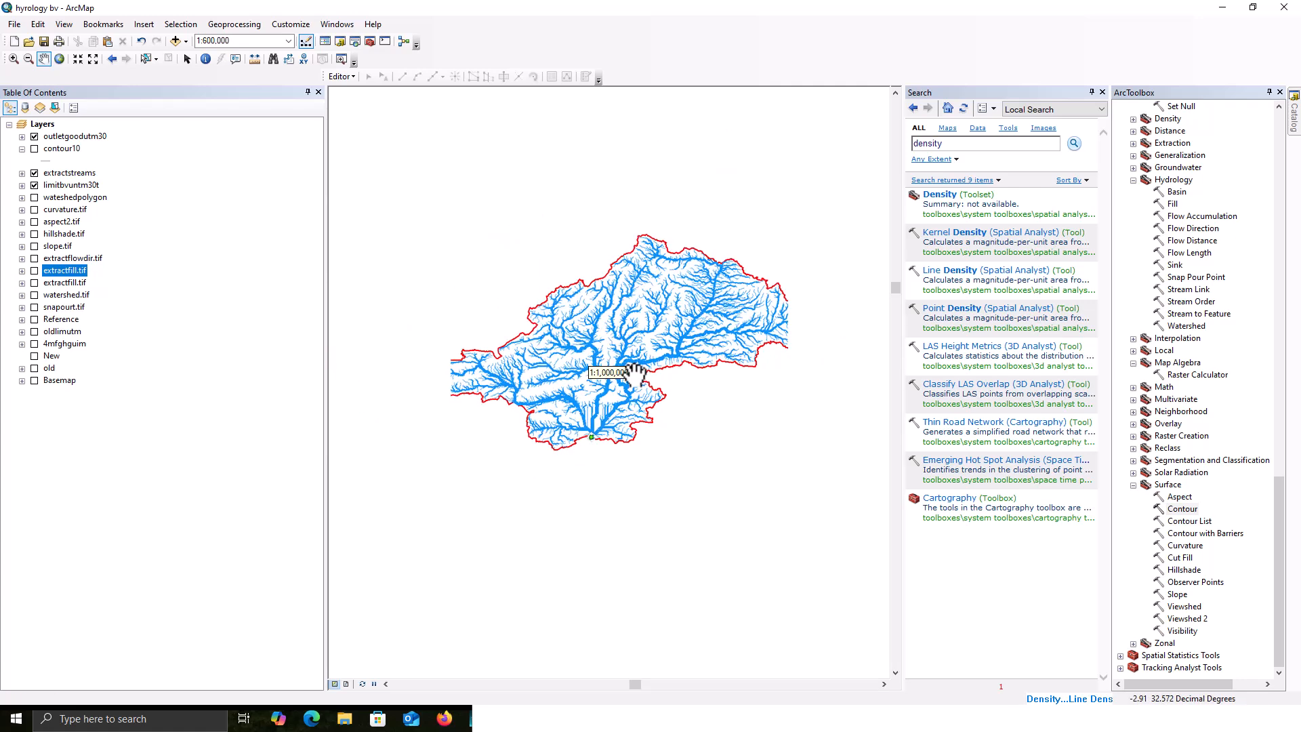
{"action": "scroll", "coordinate": [635, 374], "scroll_direction": "down", "scroll_amount": 2}
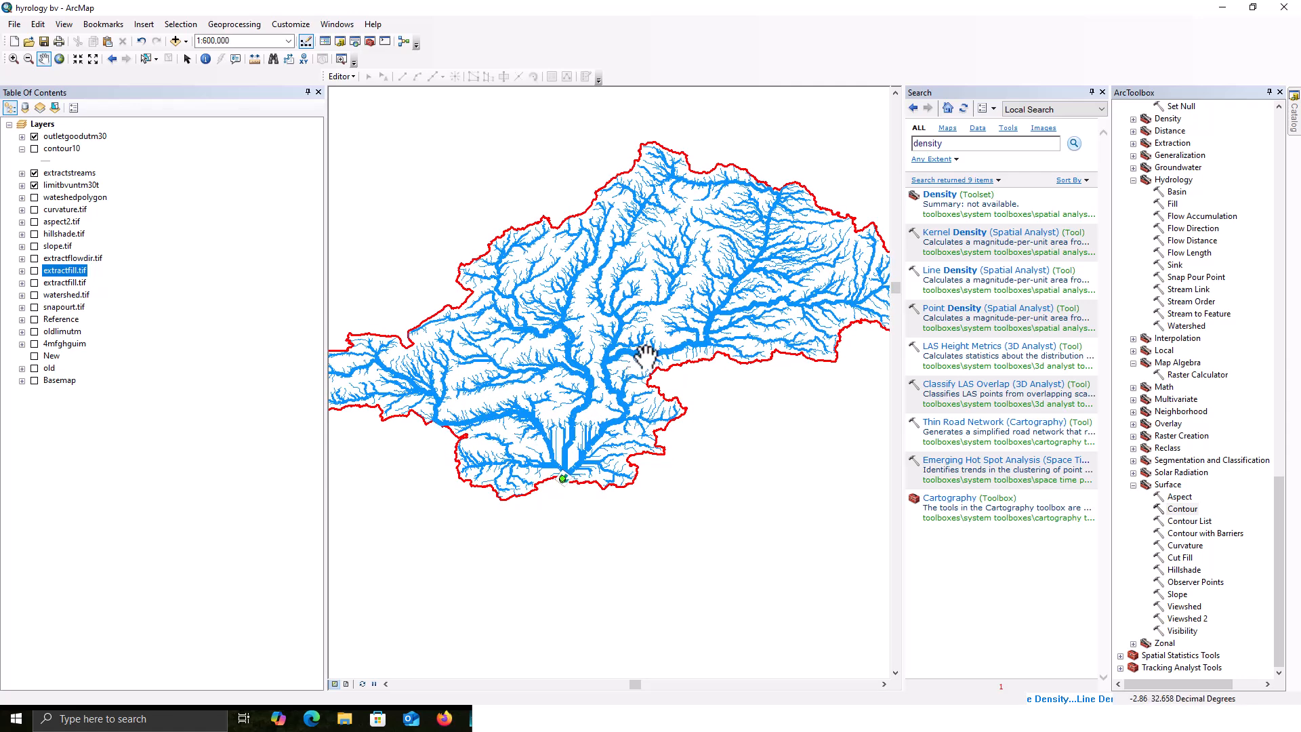
{"action": "scroll", "coordinate": [644, 308], "scroll_direction": "up", "scroll_amount": 1}
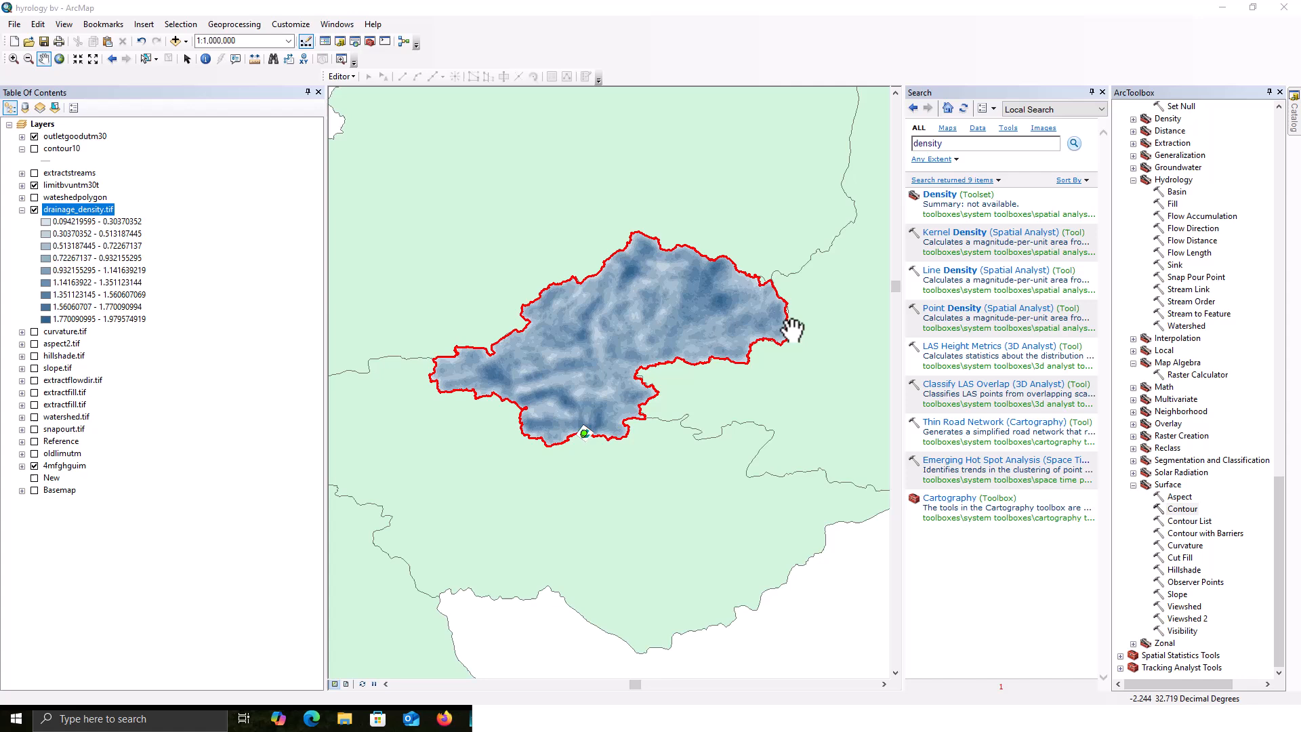
Step: Examine how drainage density varies across the watershed in the drainage_density.tif raster
{"action": "scroll", "coordinate": [705, 339], "scroll_direction": "down", "scroll_amount": 3}
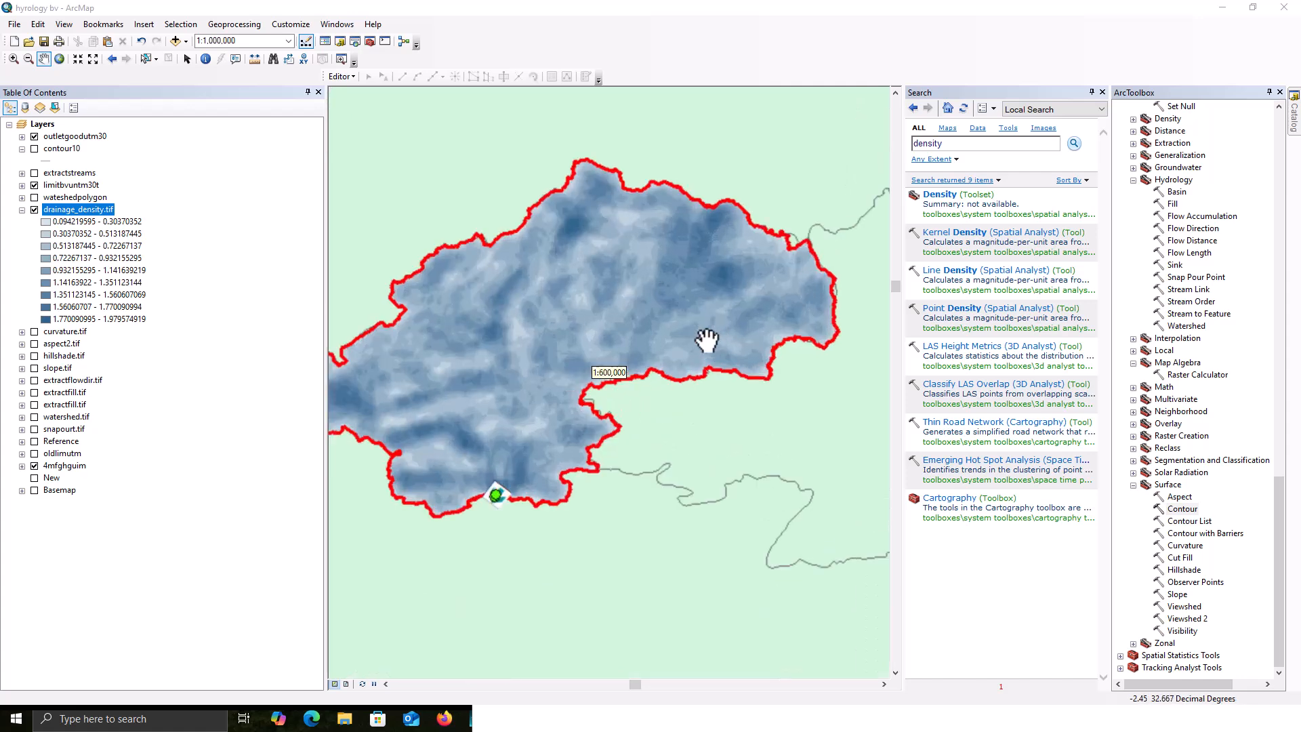
{"action": "scroll", "coordinate": [615, 320], "scroll_direction": "up", "scroll_amount": 1}
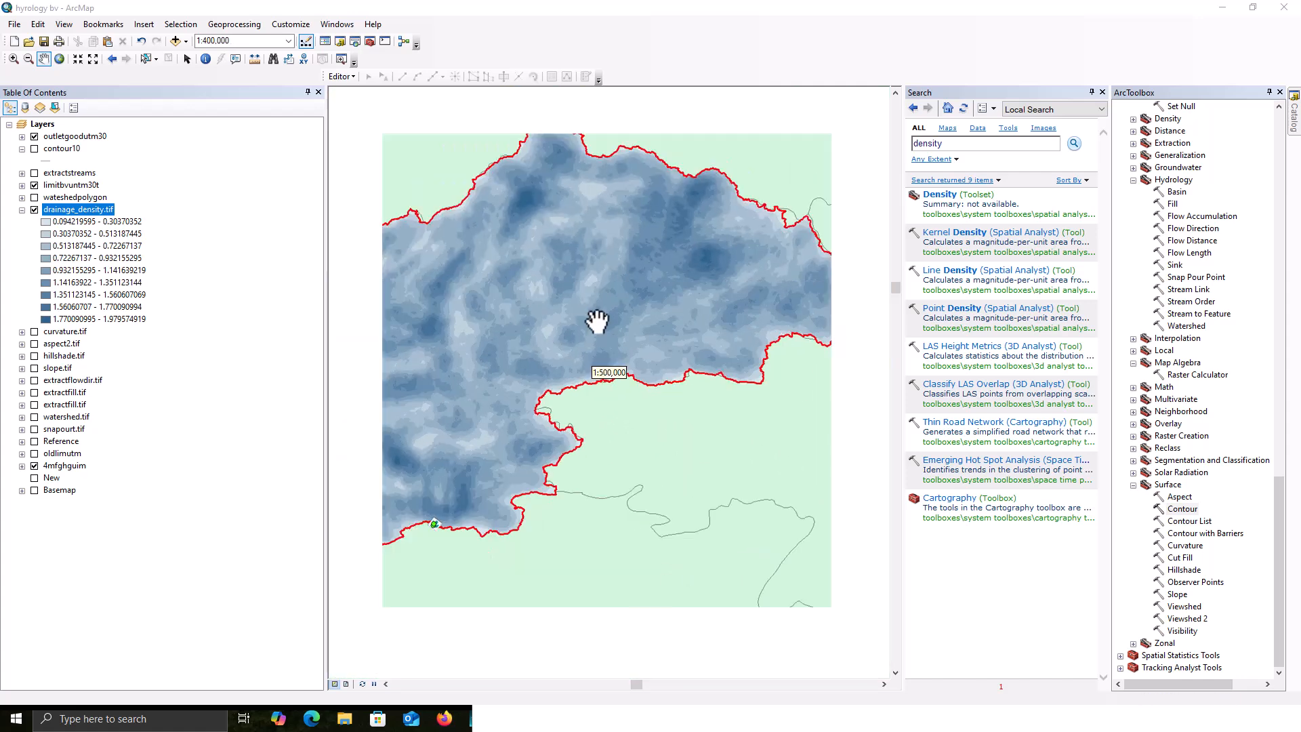
{"action": "left_click_drag", "start_coordinate": [528, 339], "coordinate": [624, 311]}
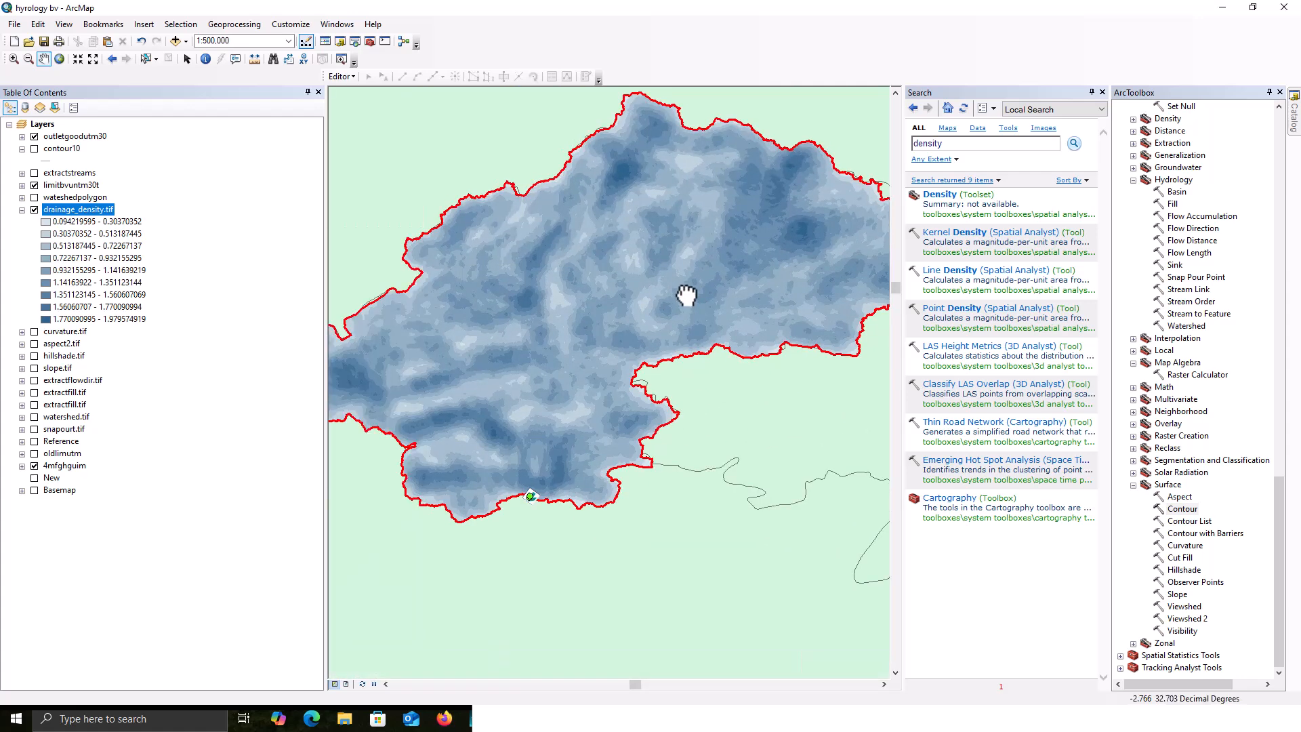
{"action": "scroll", "coordinate": [537, 291], "scroll_direction": "up", "scroll_amount": 2}
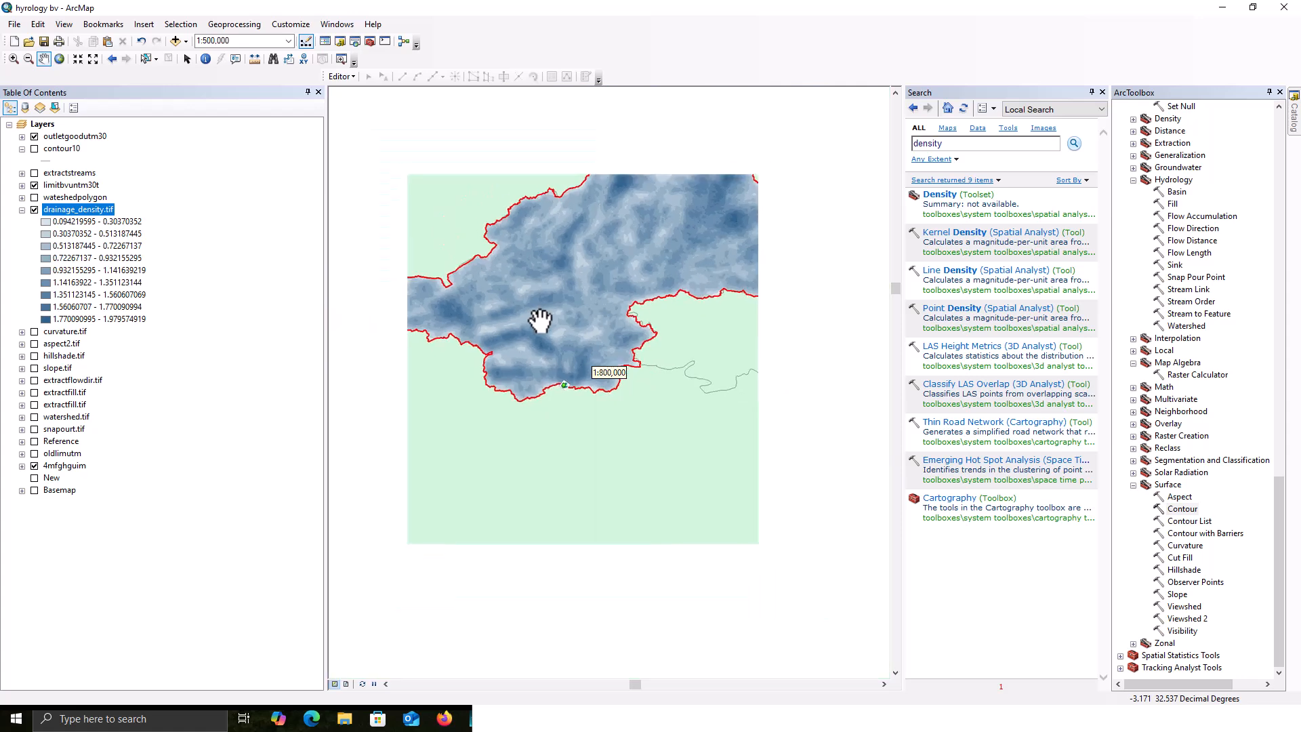
{"action": "left_click_drag", "start_coordinate": [580, 284], "coordinate": [522, 369]}
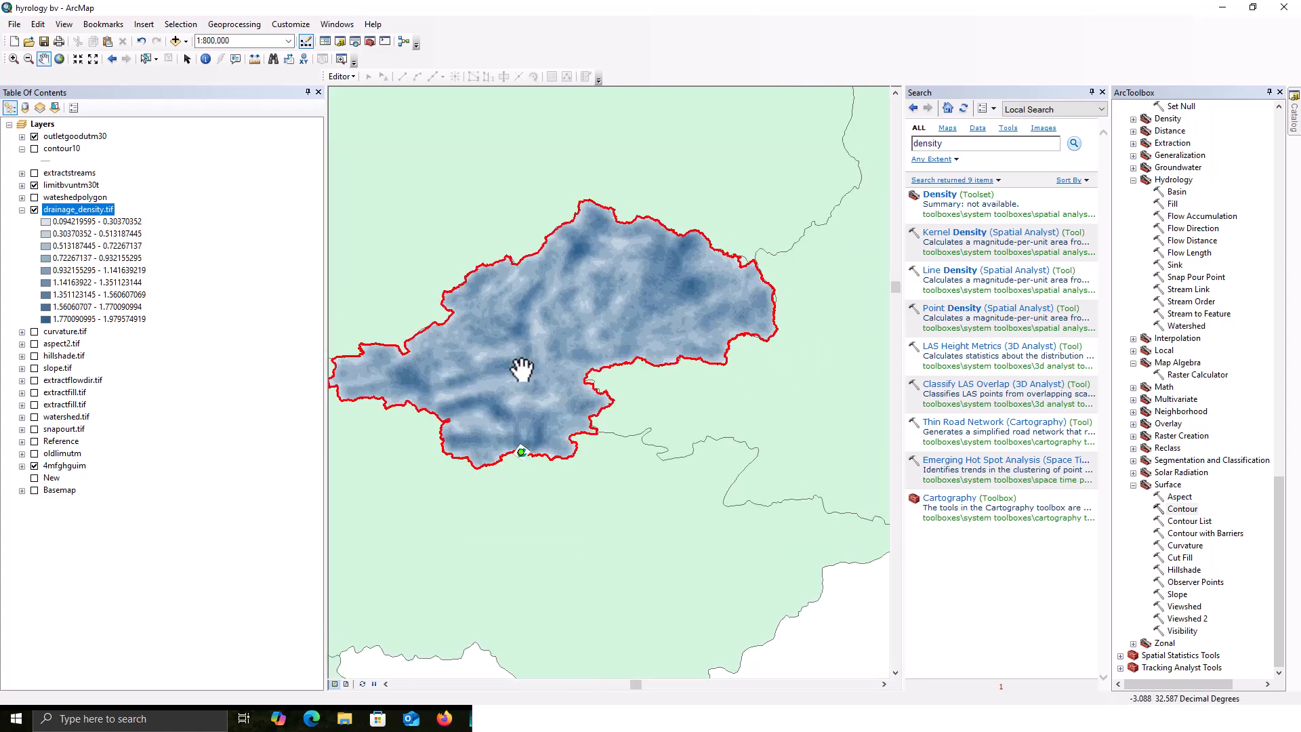
{"action": "scroll", "coordinate": [521, 369], "scroll_direction": "down", "scroll_amount": 1}
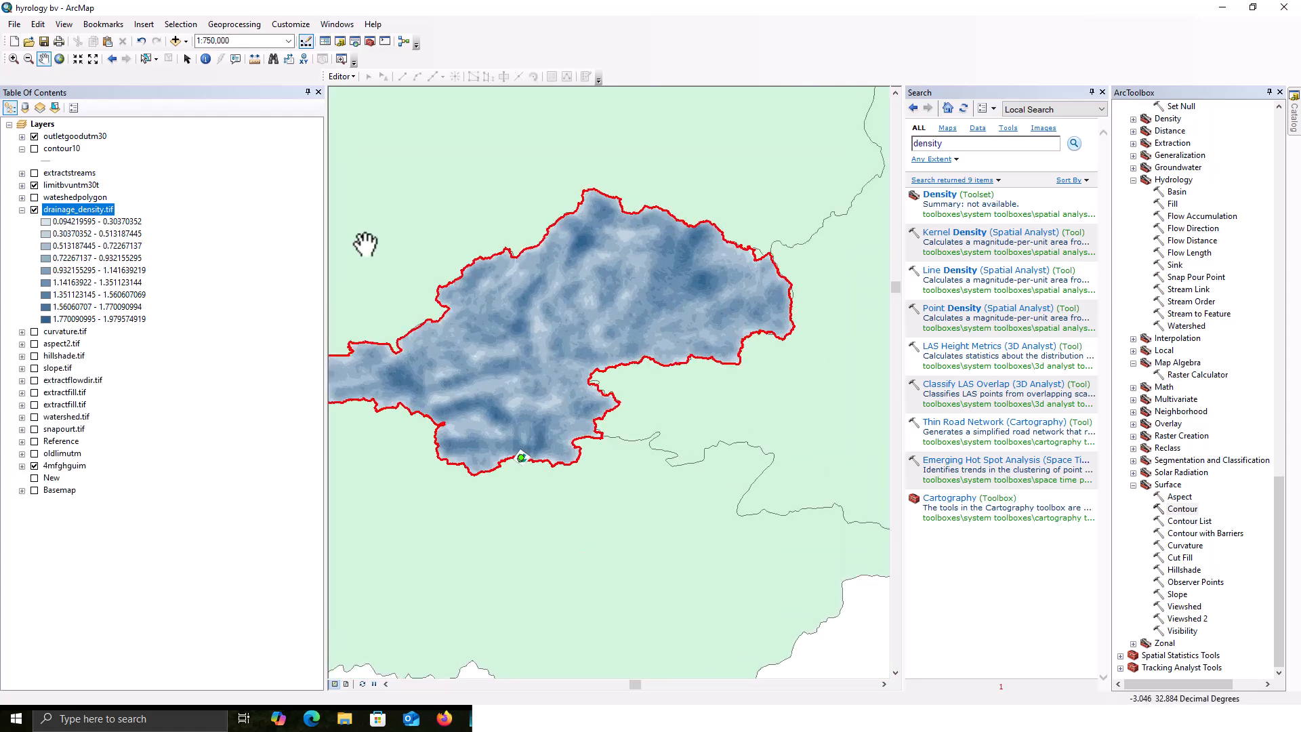
{"action": "scroll", "coordinate": [582, 221], "scroll_direction": "down", "scroll_amount": 1}
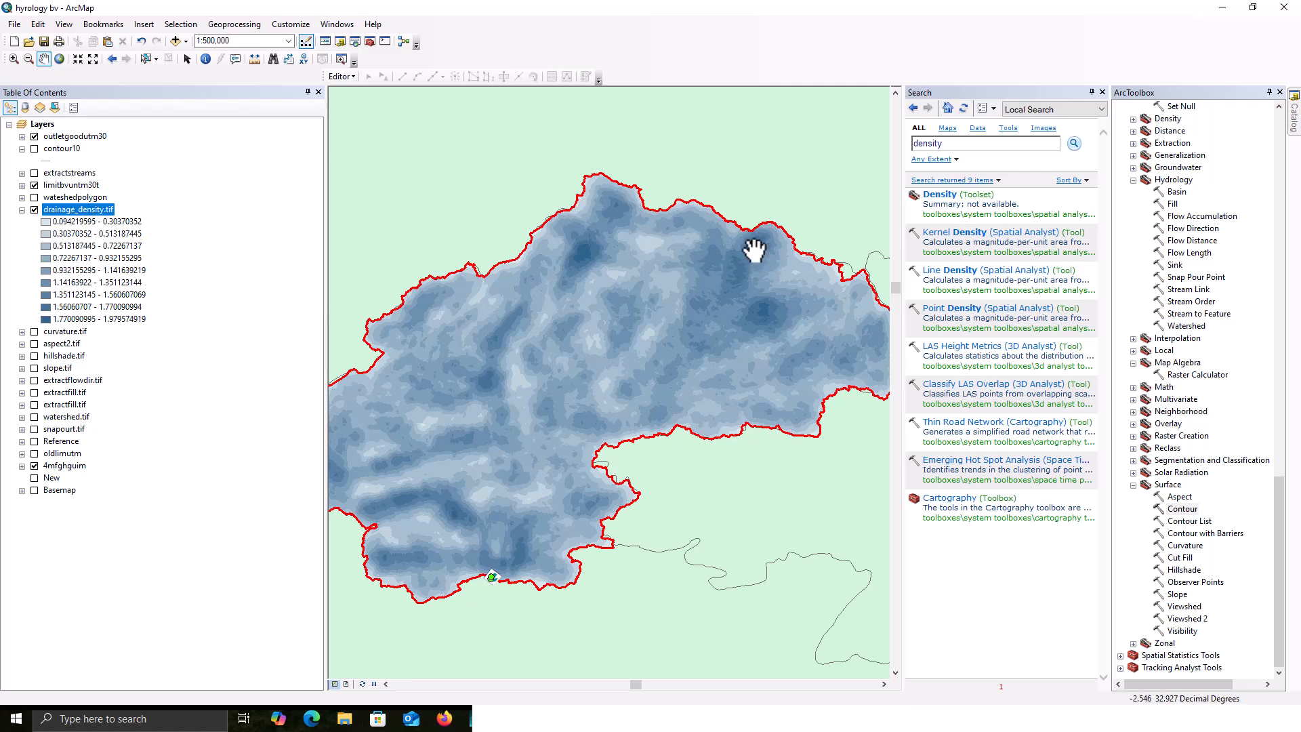
Step: Reclassify the drainage_density.tif symbology into 5 equal-interval classes, keeping the blue color ramp
{"action": "left_click_drag", "start_coordinate": [444, 476], "coordinate": [499, 450]}
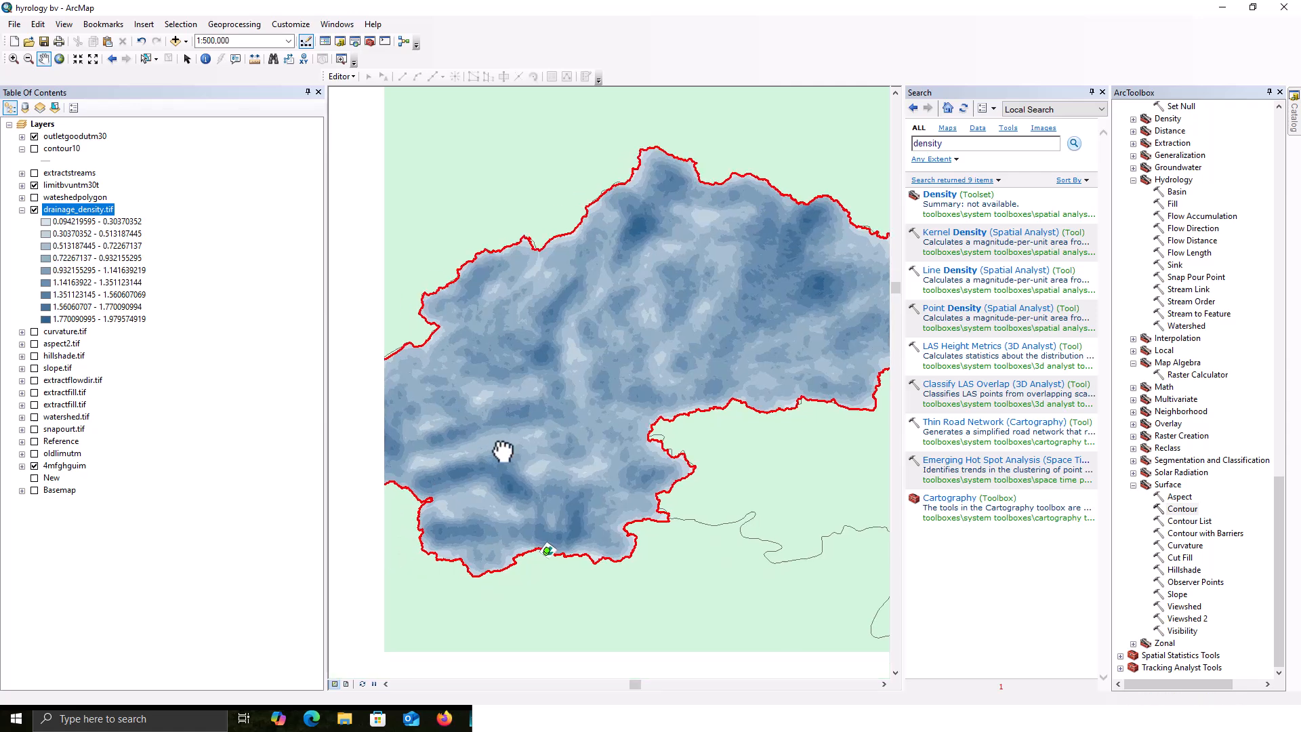
{"action": "double_click", "coordinate": [65, 210]}
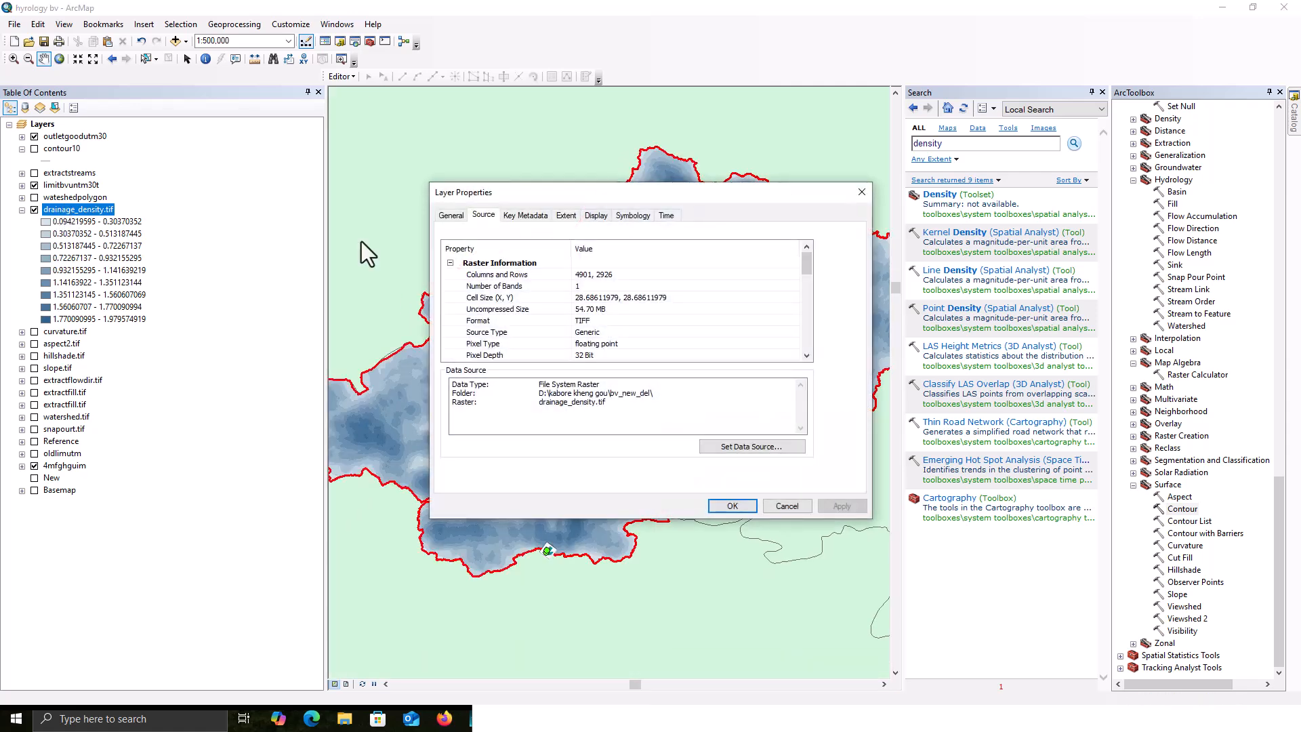
{"action": "left_click", "coordinate": [632, 216]}
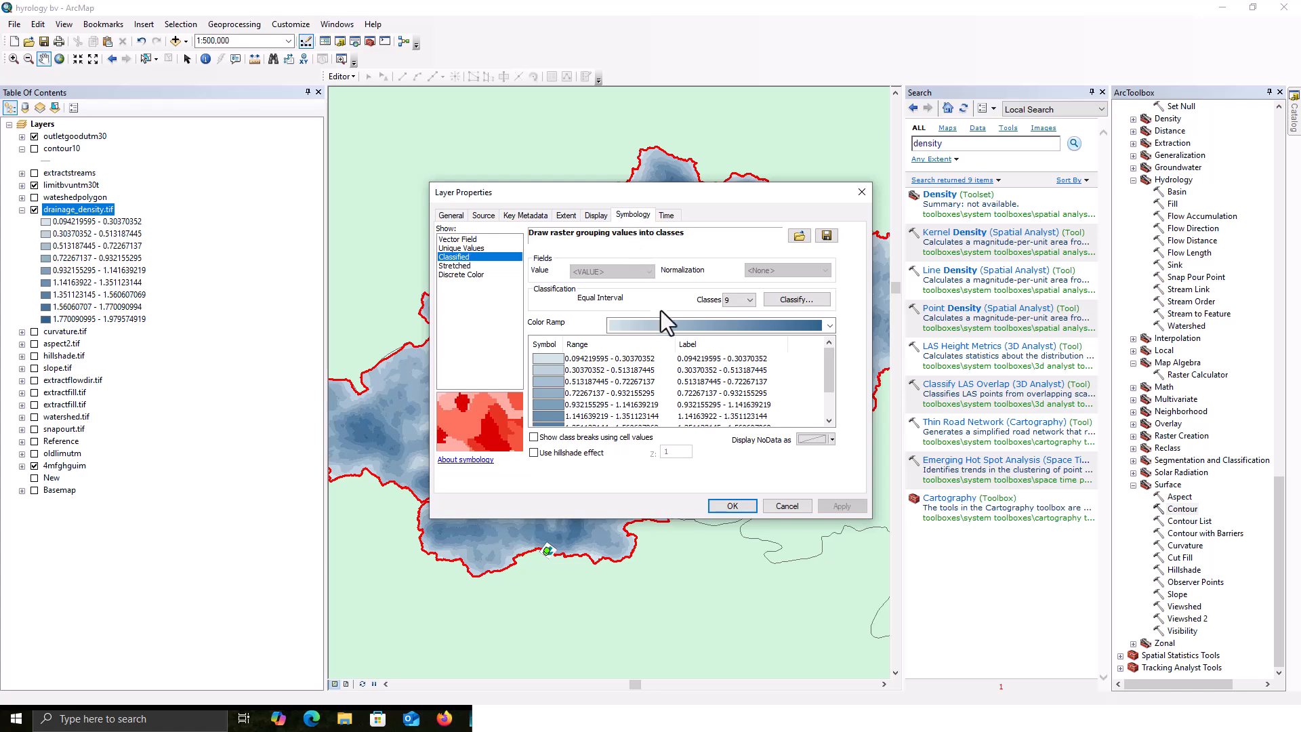
{"action": "left_click", "coordinate": [754, 299]}
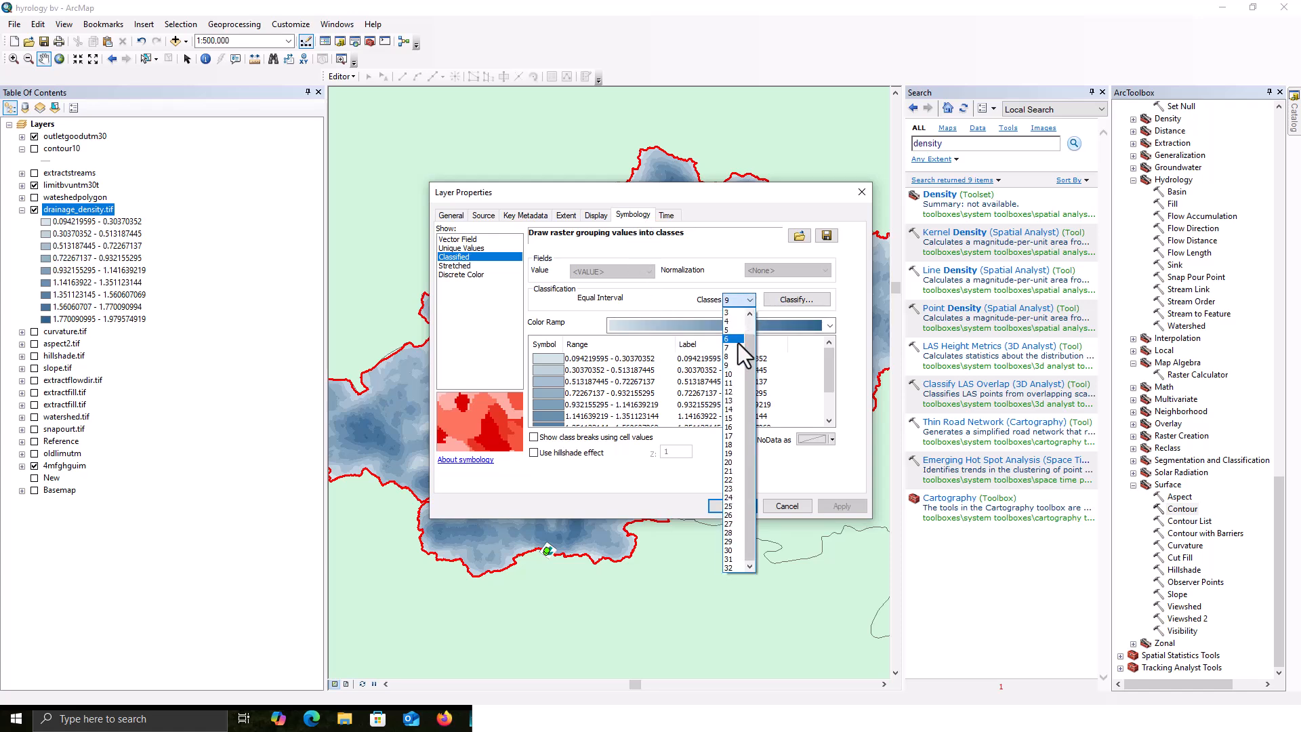
{"action": "left_click", "coordinate": [738, 331]}
{"action": "left_click", "coordinate": [771, 324]}
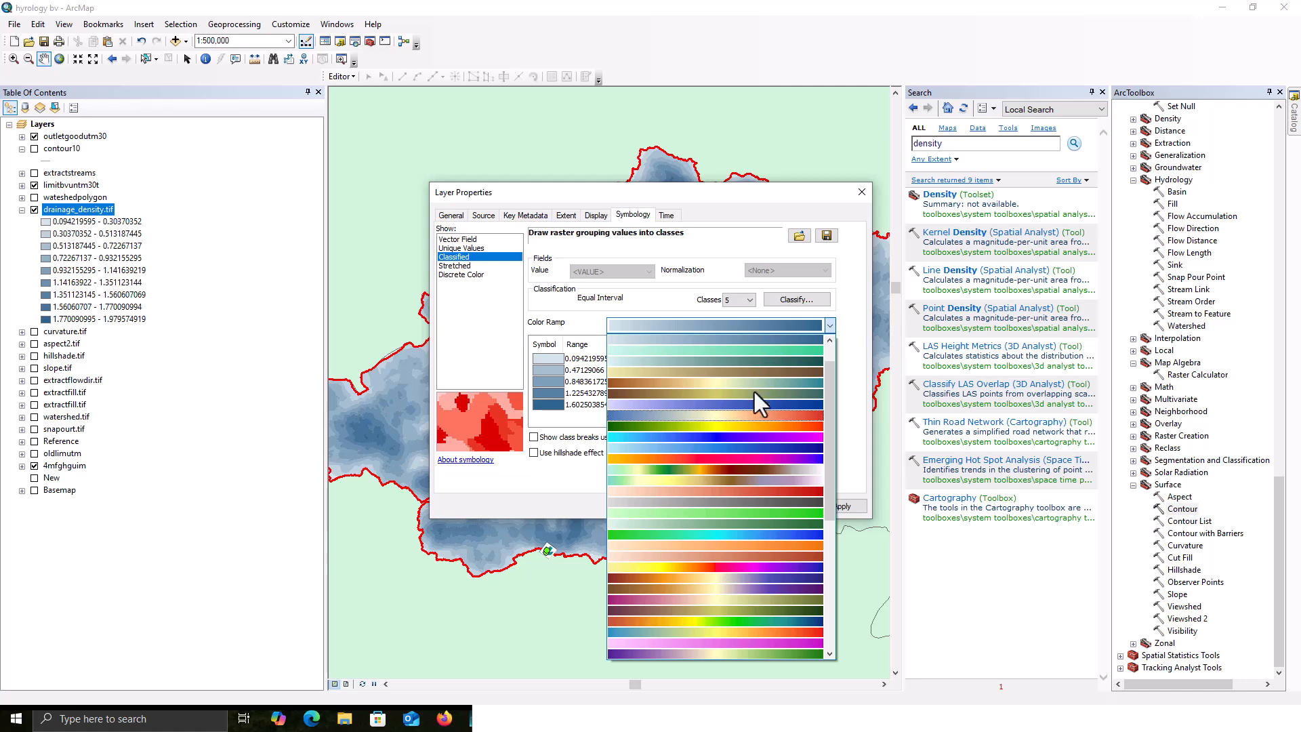
{"action": "left_click", "coordinate": [755, 328]}
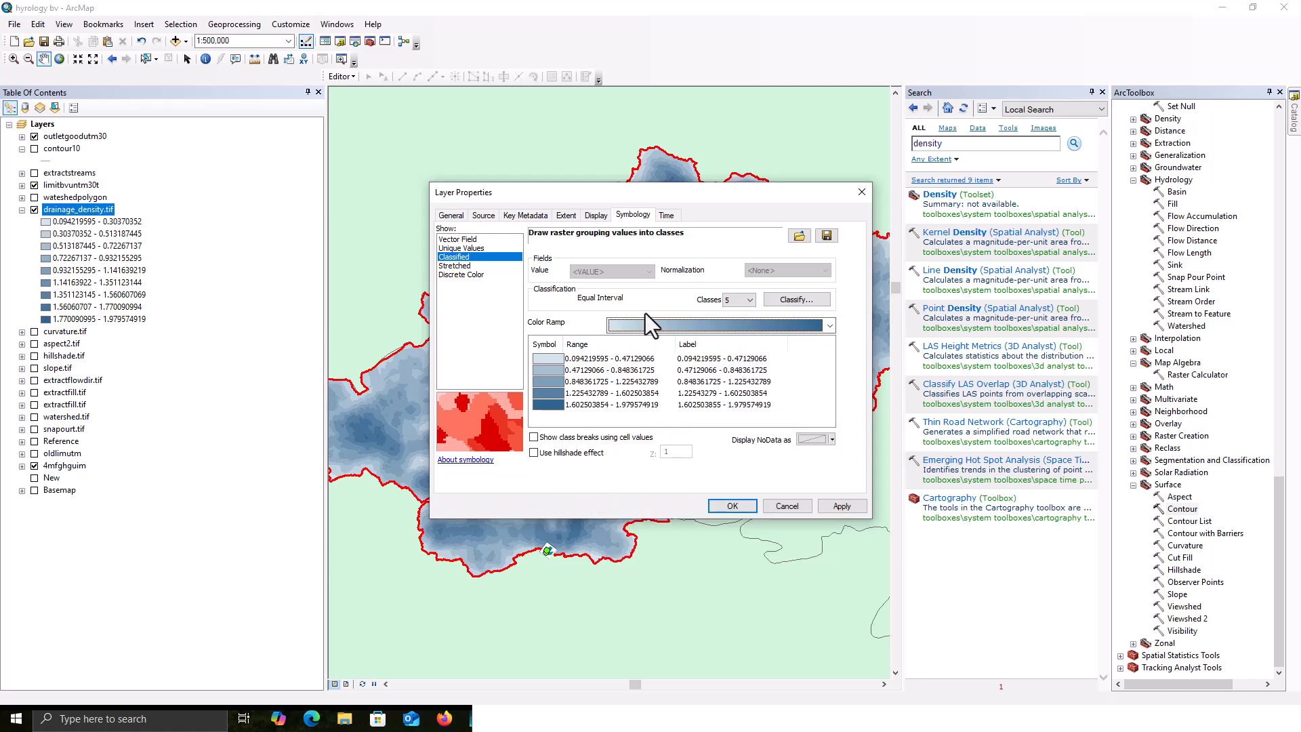
{"action": "left_click", "coordinate": [831, 505]}
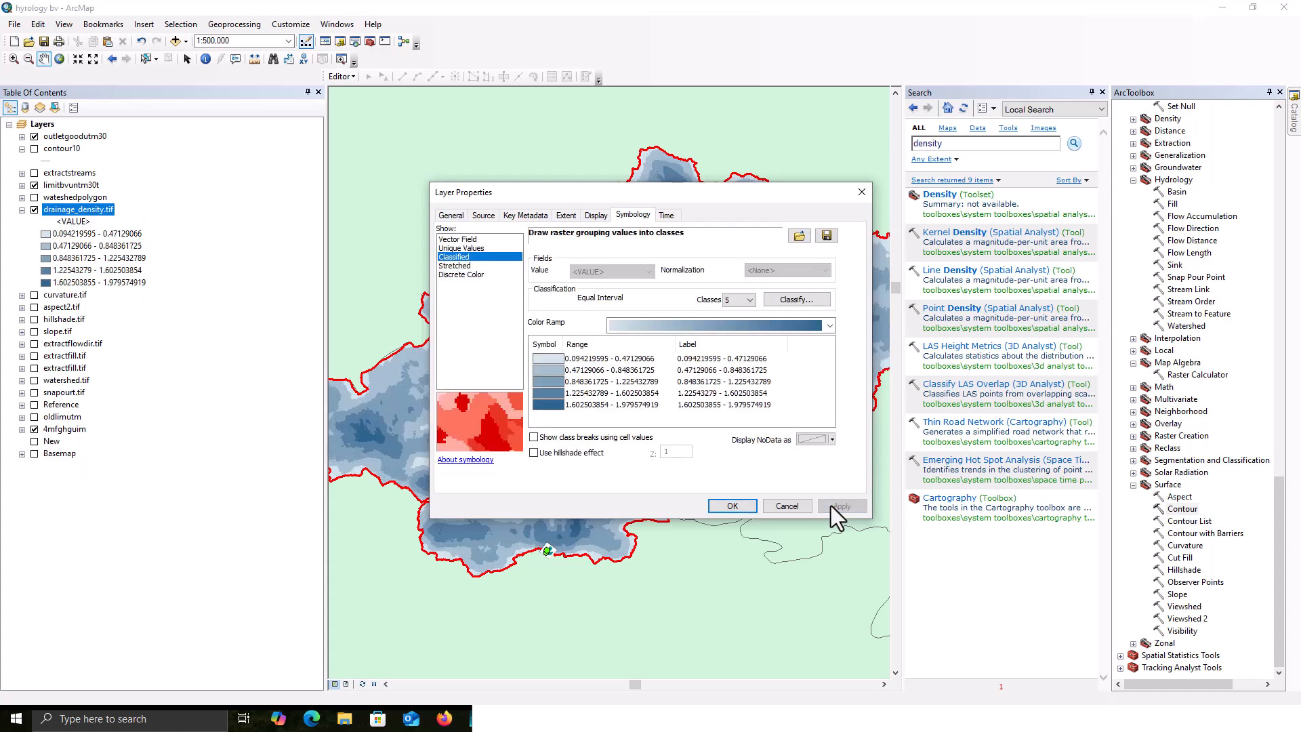
{"action": "left_click", "coordinate": [742, 503]}
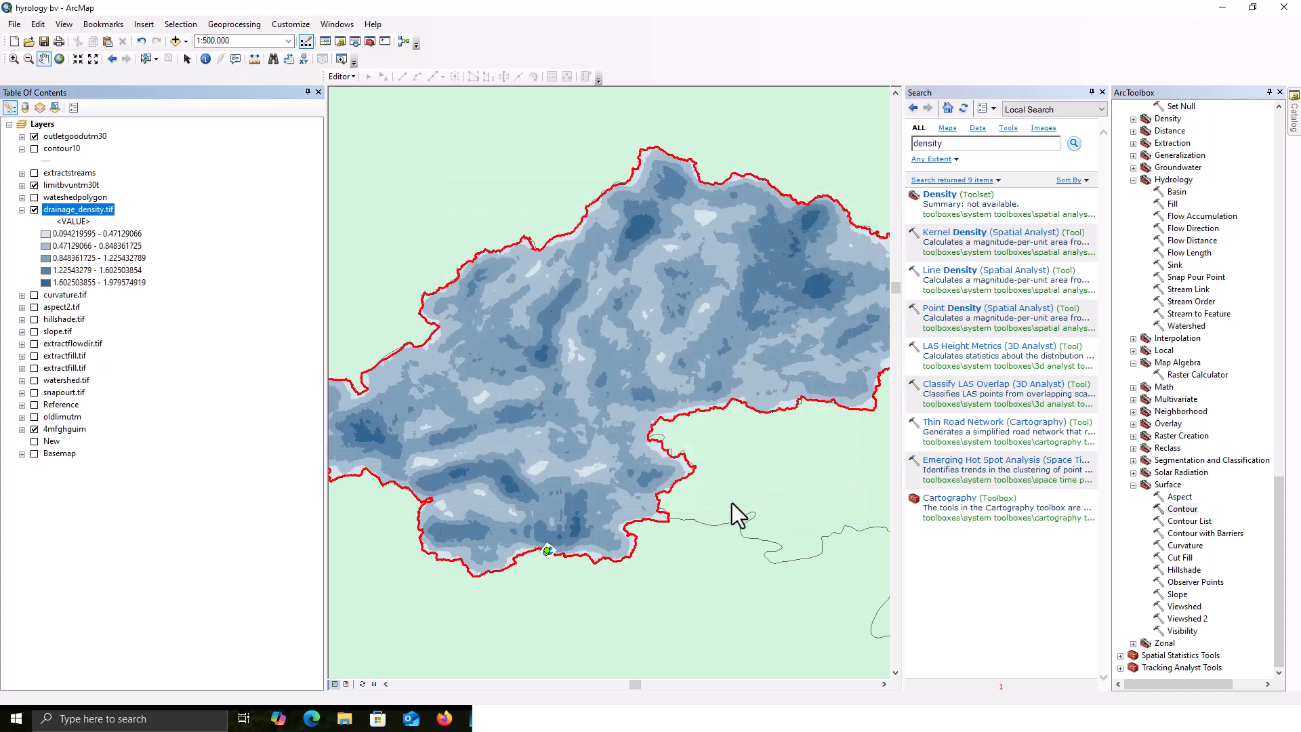
Step: Hide the 4mfghguim layer and examine the drainage density classes near the outlet and across the northern watershed
{"action": "left_click_drag", "start_coordinate": [535, 473], "coordinate": [558, 377]}
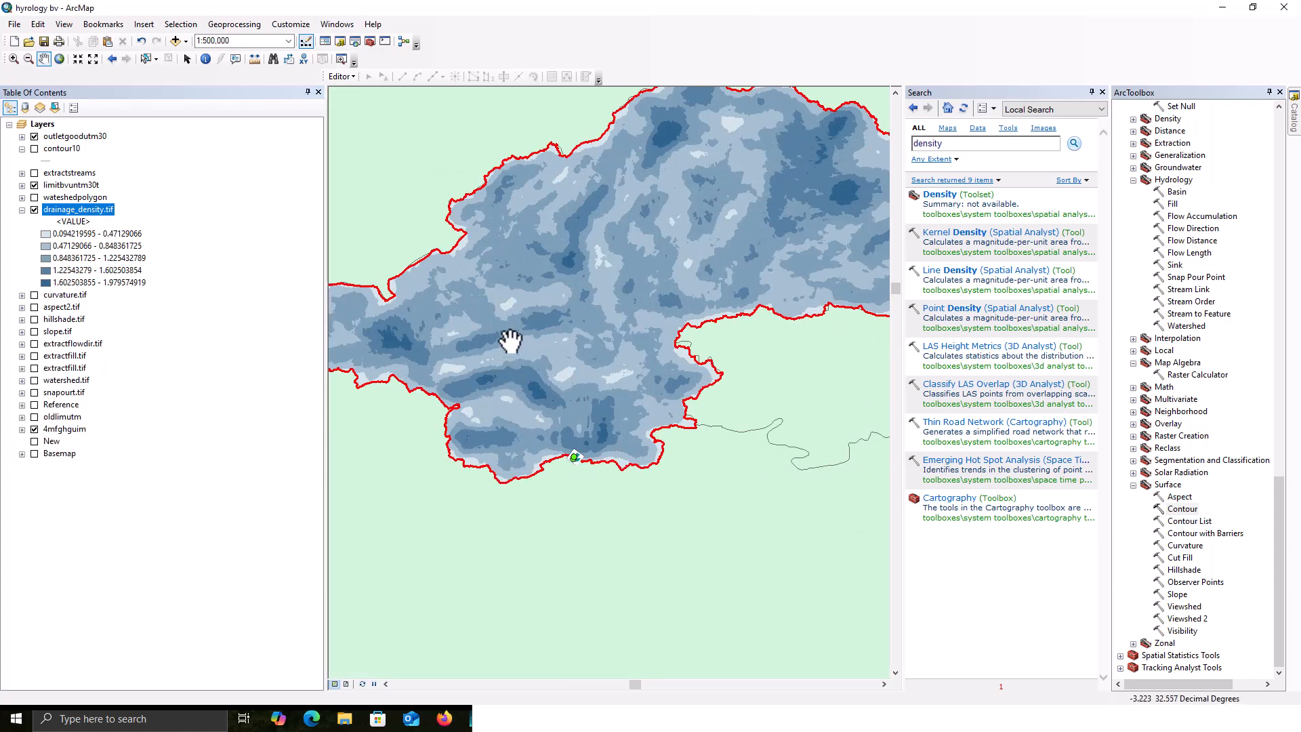
{"action": "left_click_drag", "start_coordinate": [510, 342], "coordinate": [543, 433]}
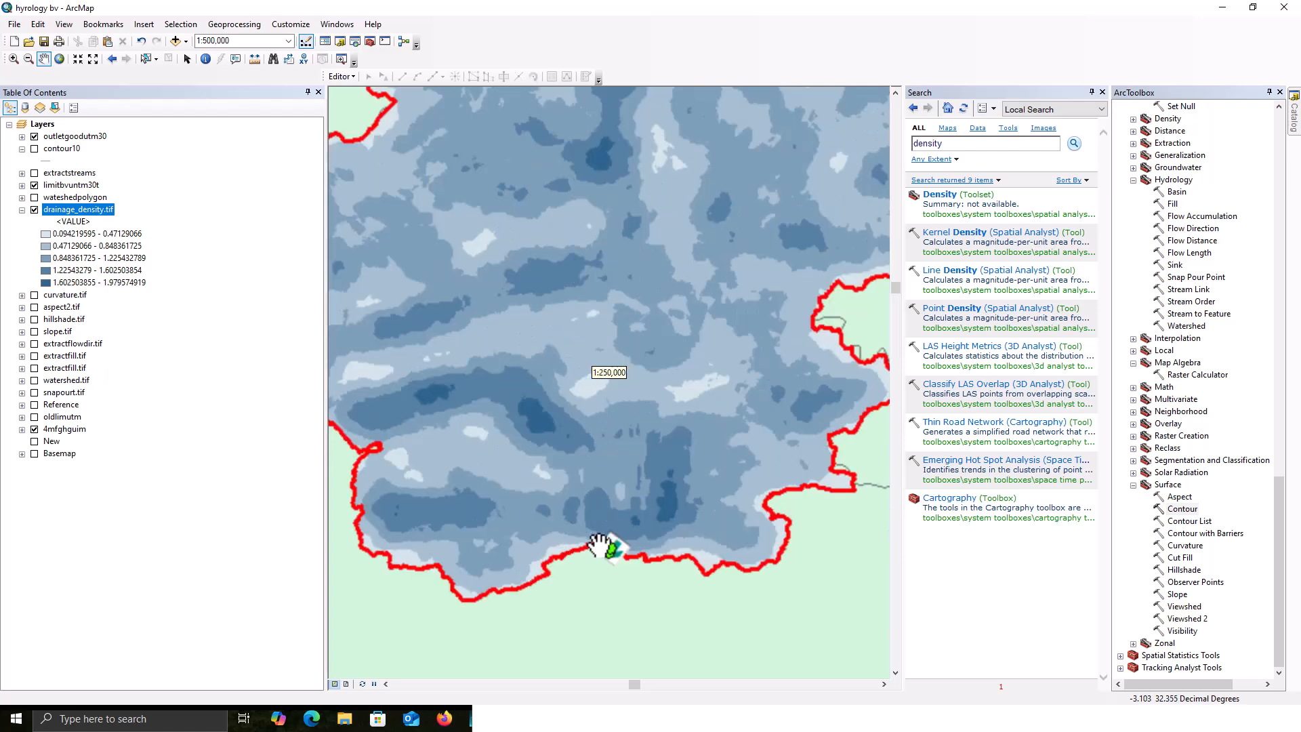
{"action": "scroll", "coordinate": [600, 542], "scroll_direction": "down", "scroll_amount": 2}
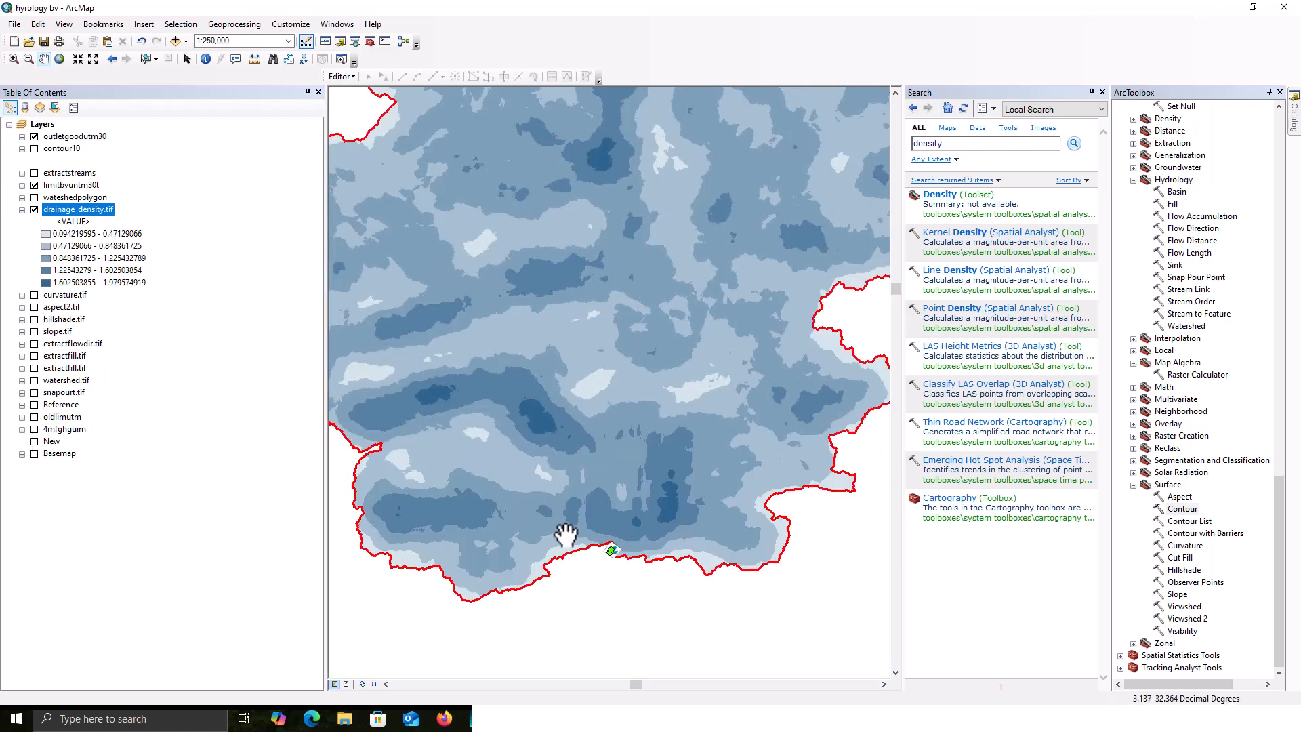
{"action": "scroll", "coordinate": [662, 432], "scroll_direction": "down", "scroll_amount": 1}
{"action": "scroll", "coordinate": [662, 432], "scroll_direction": "up", "scroll_amount": 3}
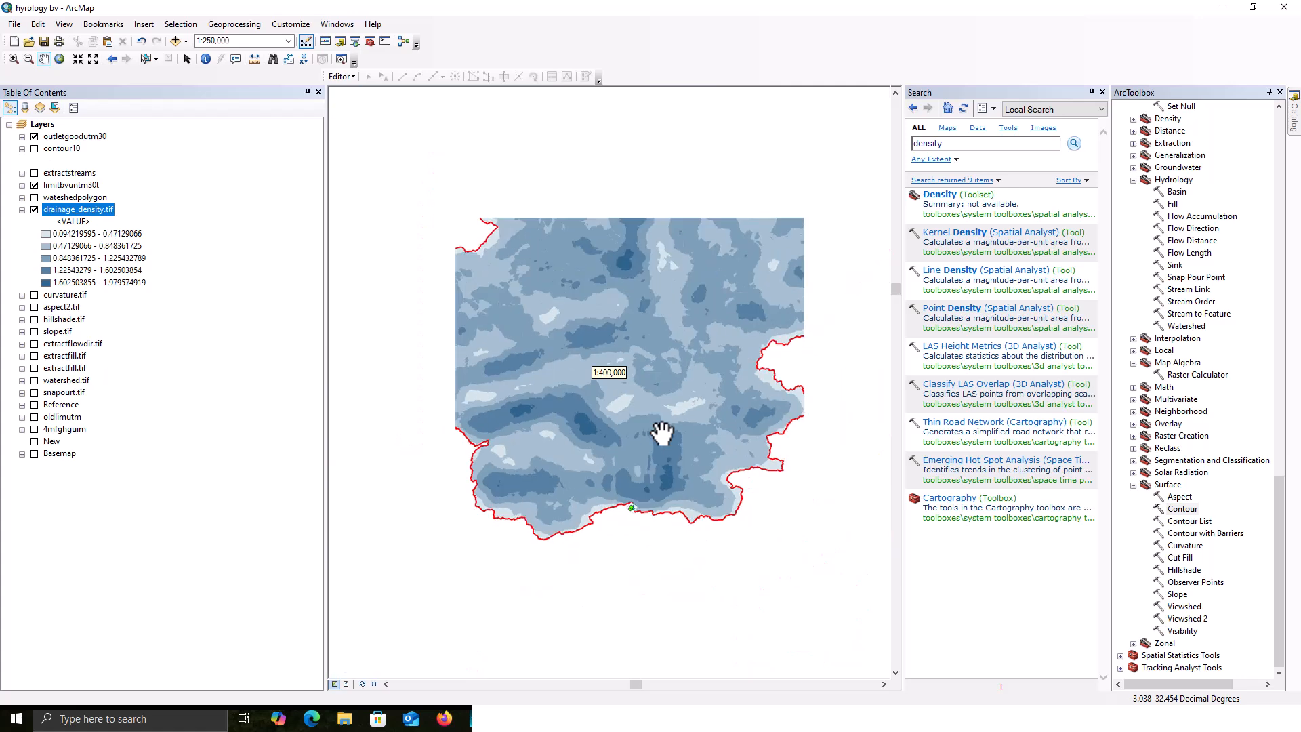
{"action": "left_click_drag", "start_coordinate": [757, 294], "coordinate": [598, 556]}
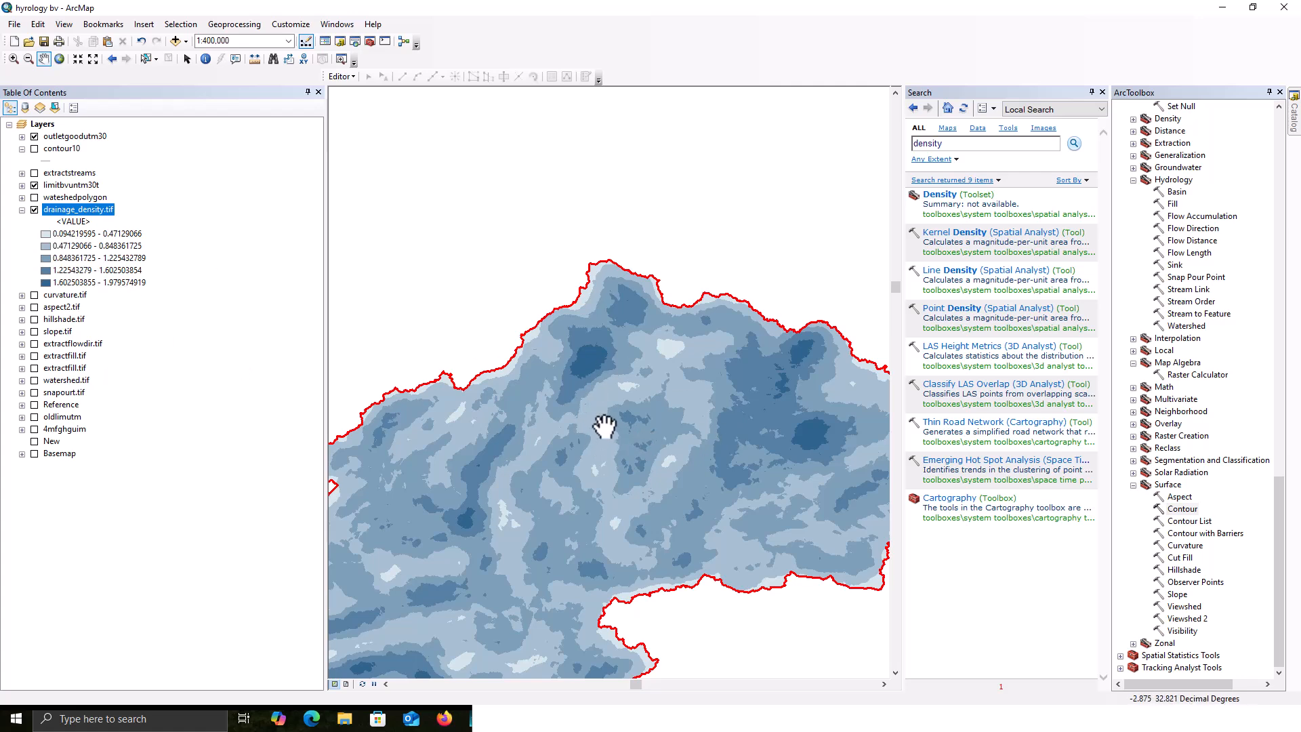
{"action": "scroll", "coordinate": [604, 430], "scroll_direction": "down", "scroll_amount": 3}
{"action": "scroll", "coordinate": [592, 401], "scroll_direction": "up", "scroll_amount": 3}
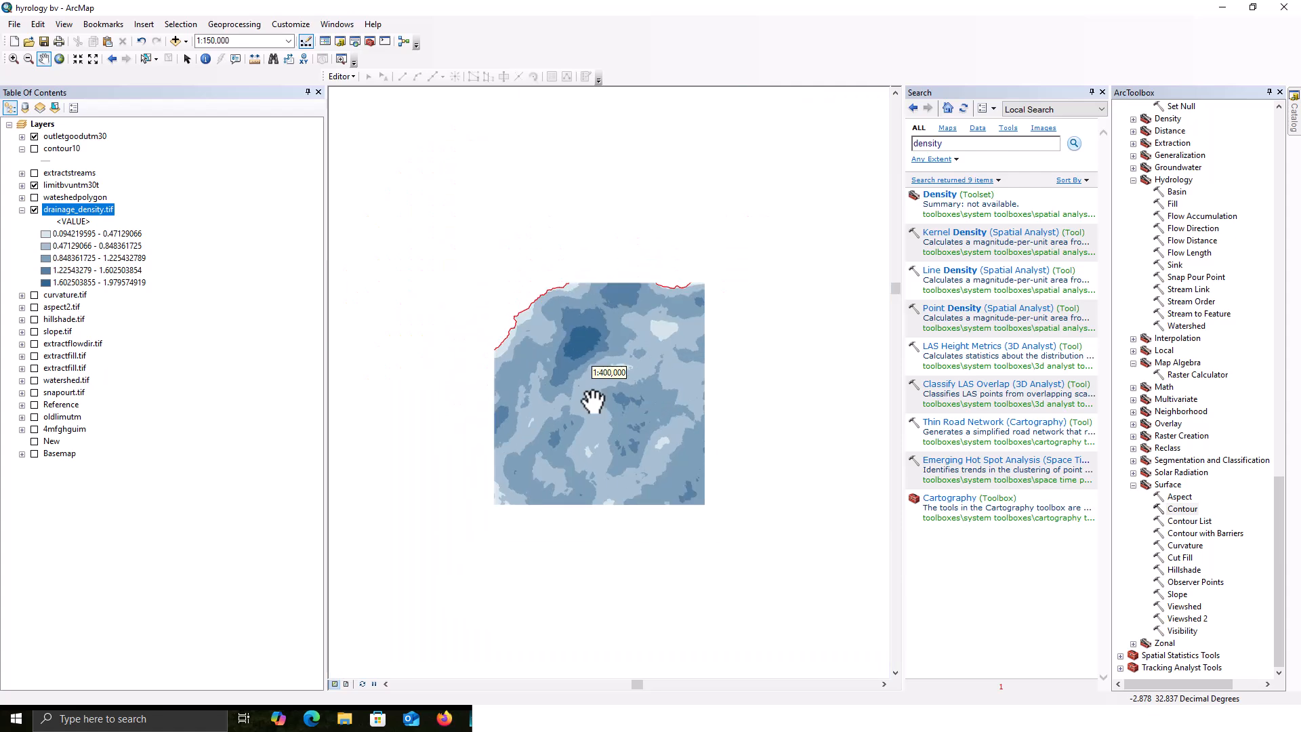
{"action": "scroll", "coordinate": [610, 352], "scroll_direction": "up", "scroll_amount": 2}
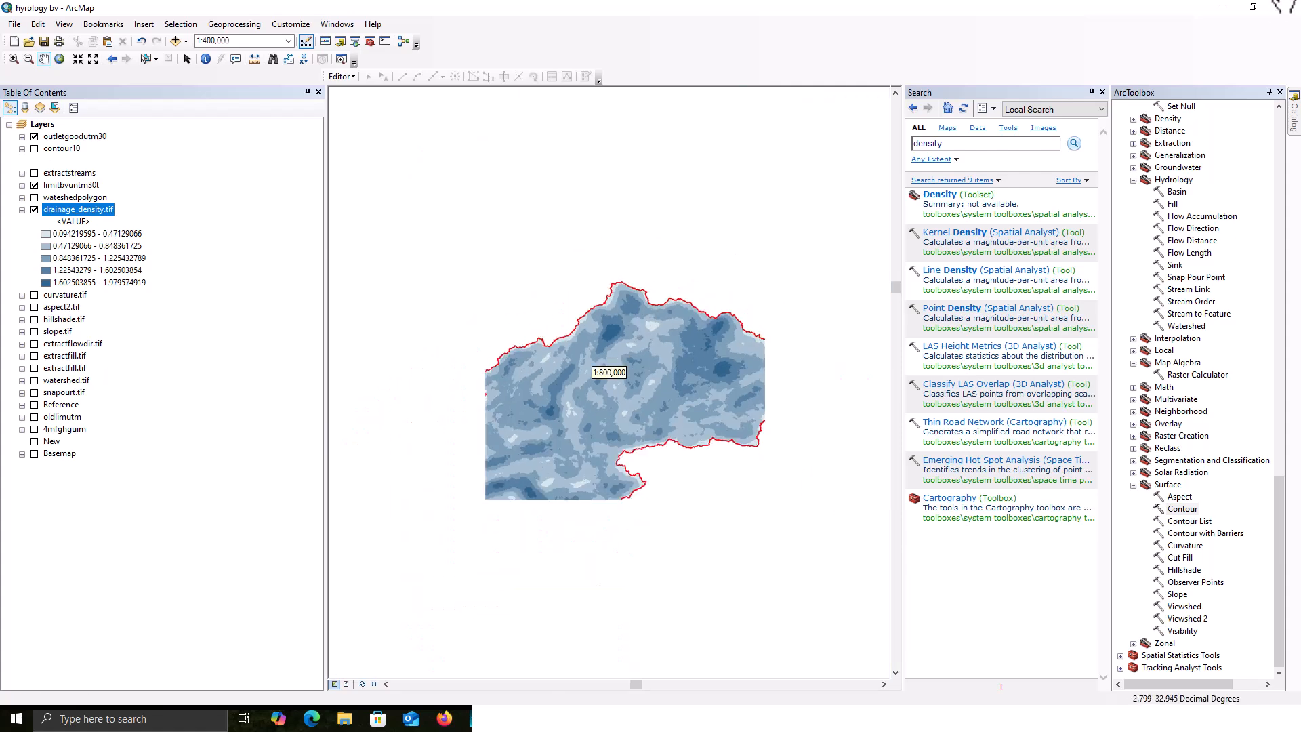